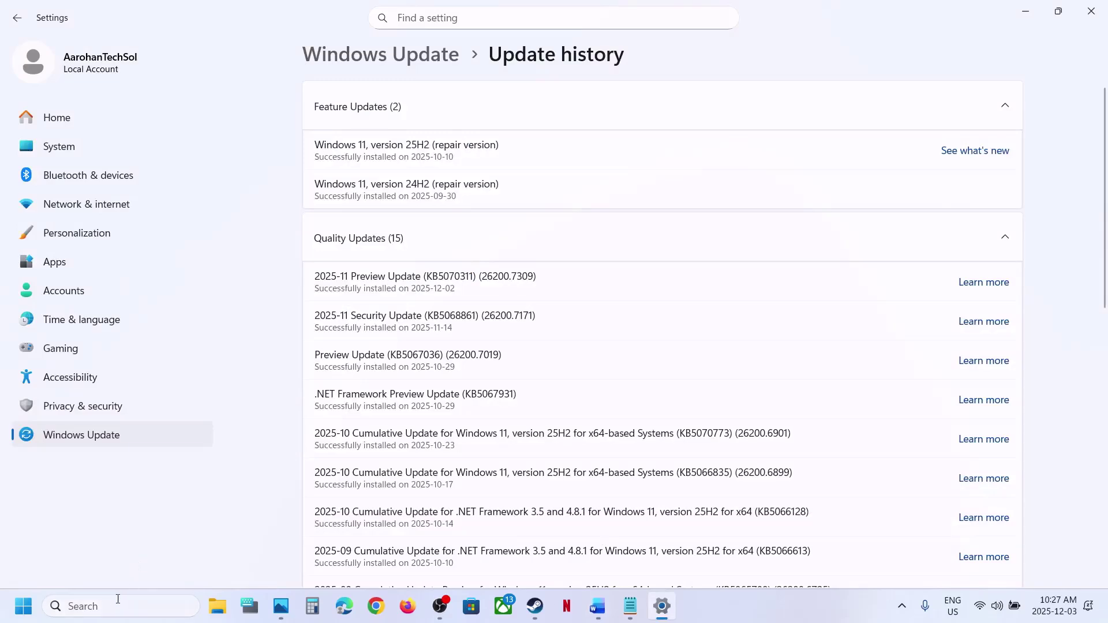
- Search Windows for services and open the Services console
click(106, 606)
text(services)
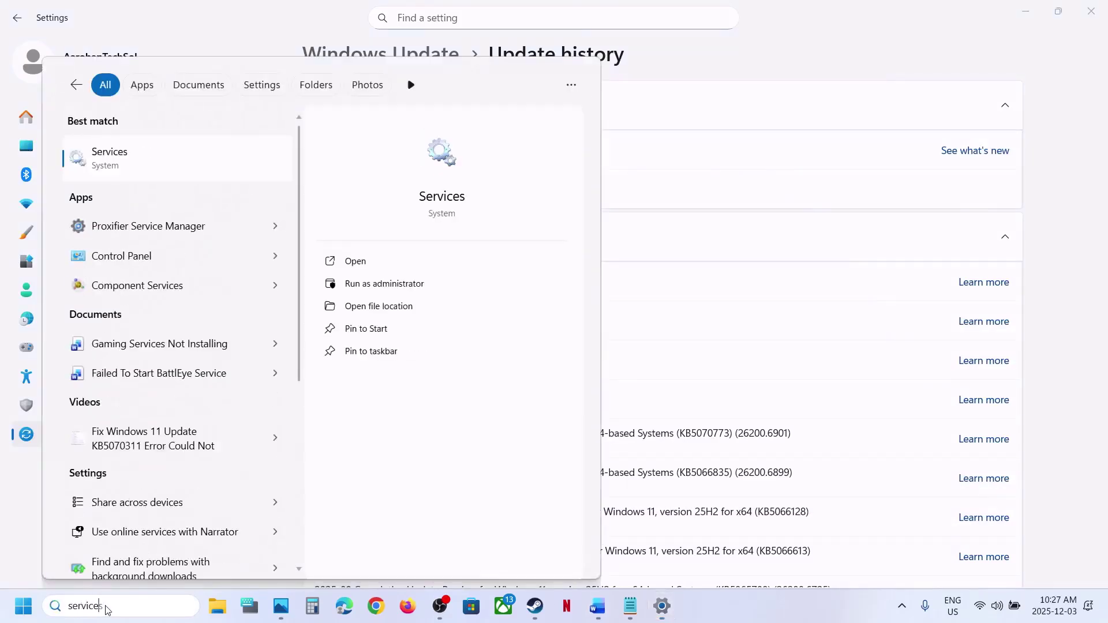
key(Return)
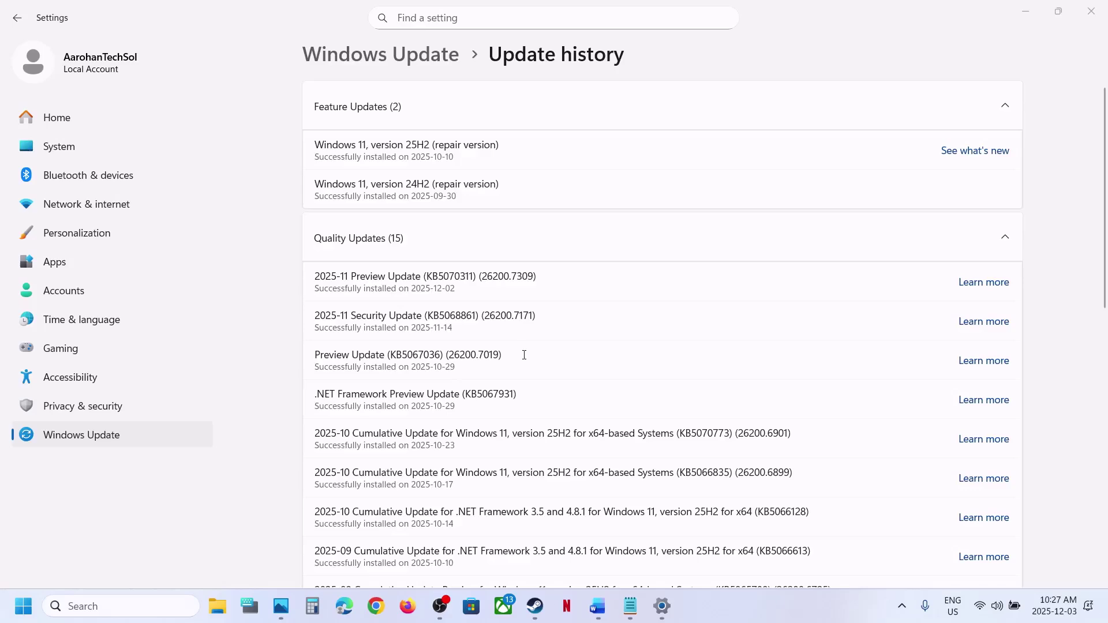
- Set the Windows Update service's startup type to Automatic and restart the service
key(w)
scroll(397, 464, down, 8)
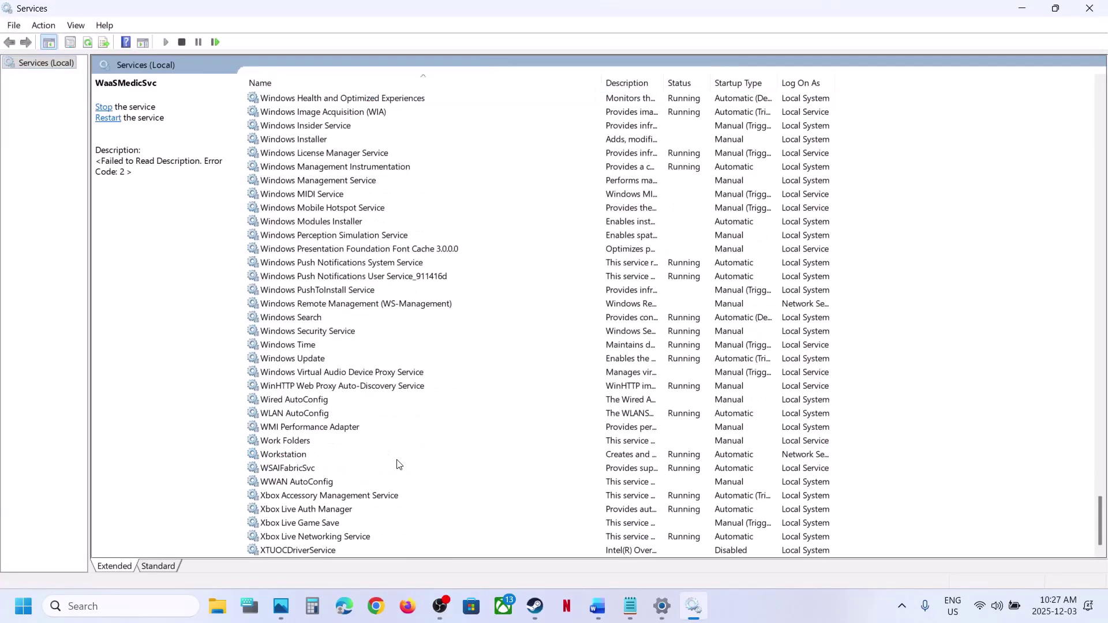
click(305, 358)
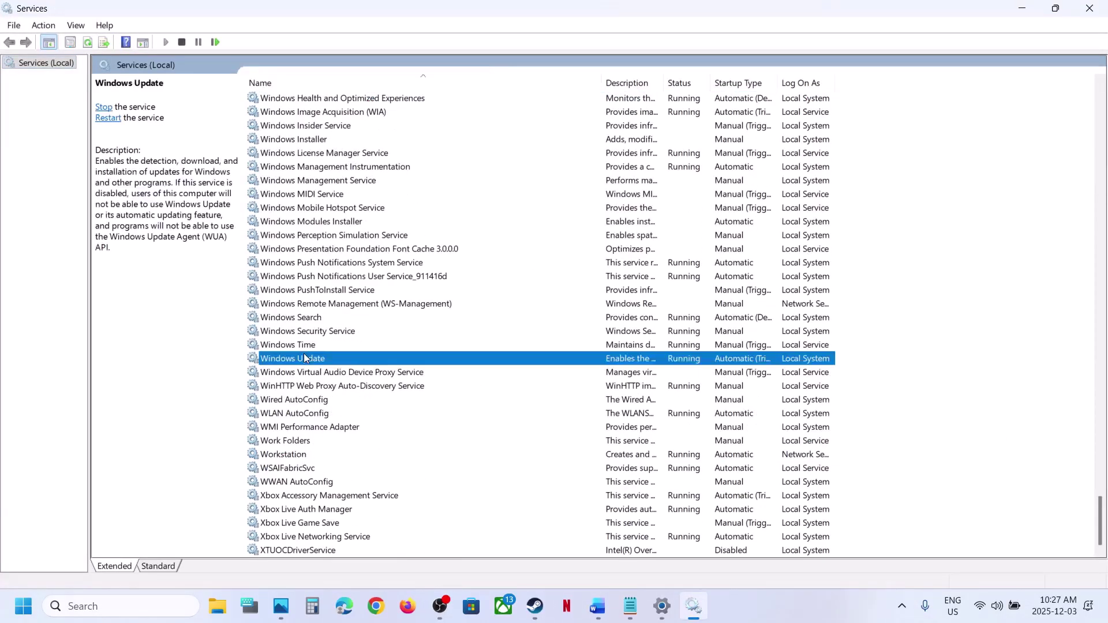
double_click(332, 360)
click(547, 285)
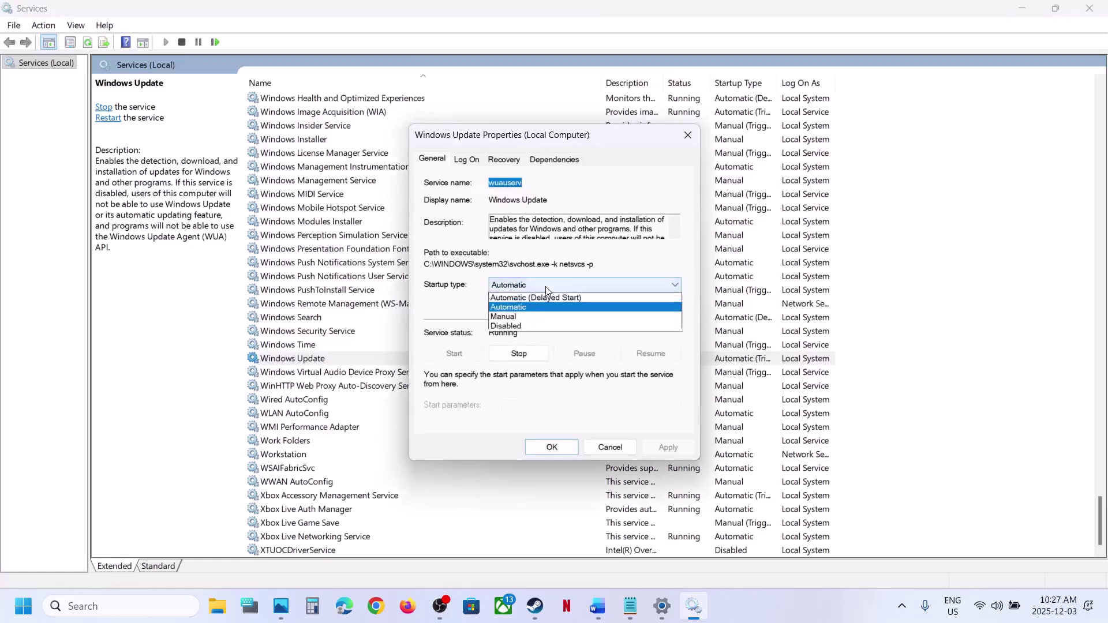
click(519, 311)
click(667, 447)
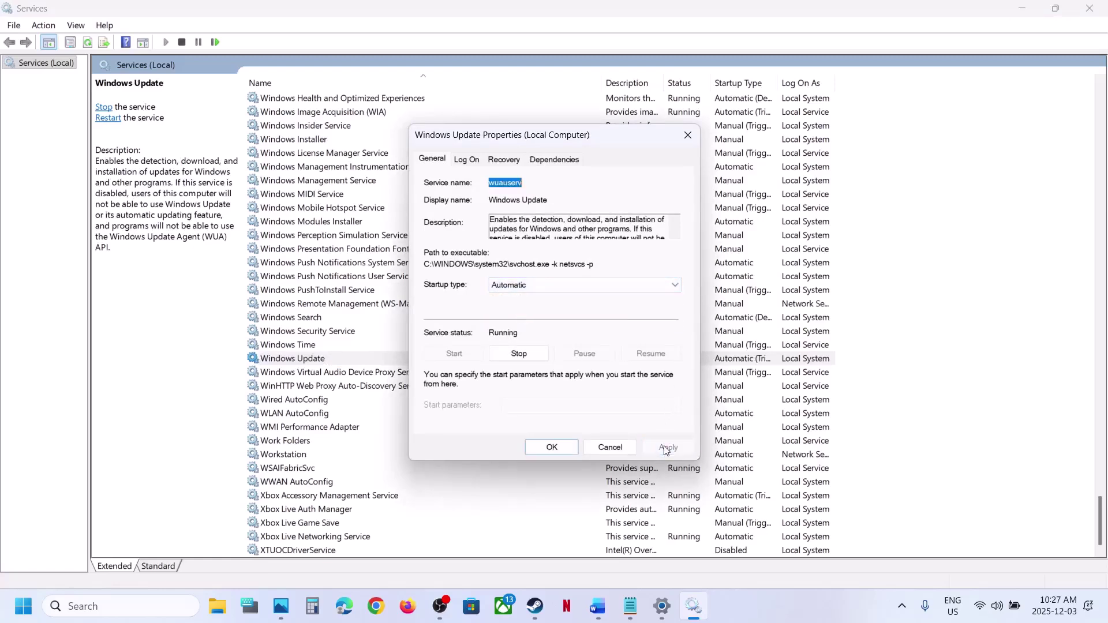
click(555, 448)
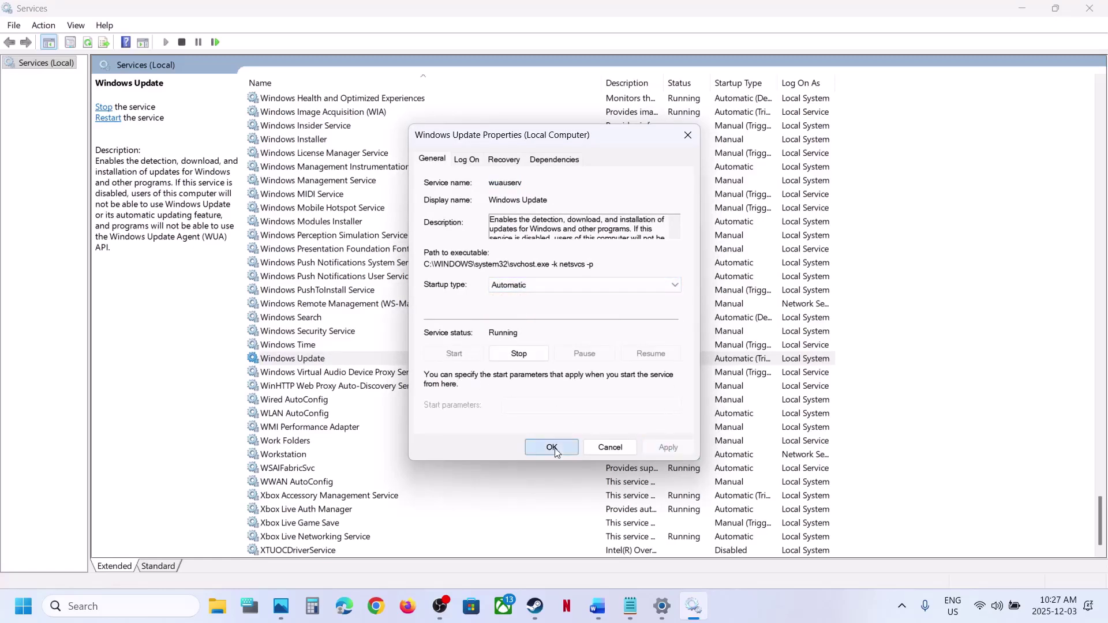
right_click(323, 359)
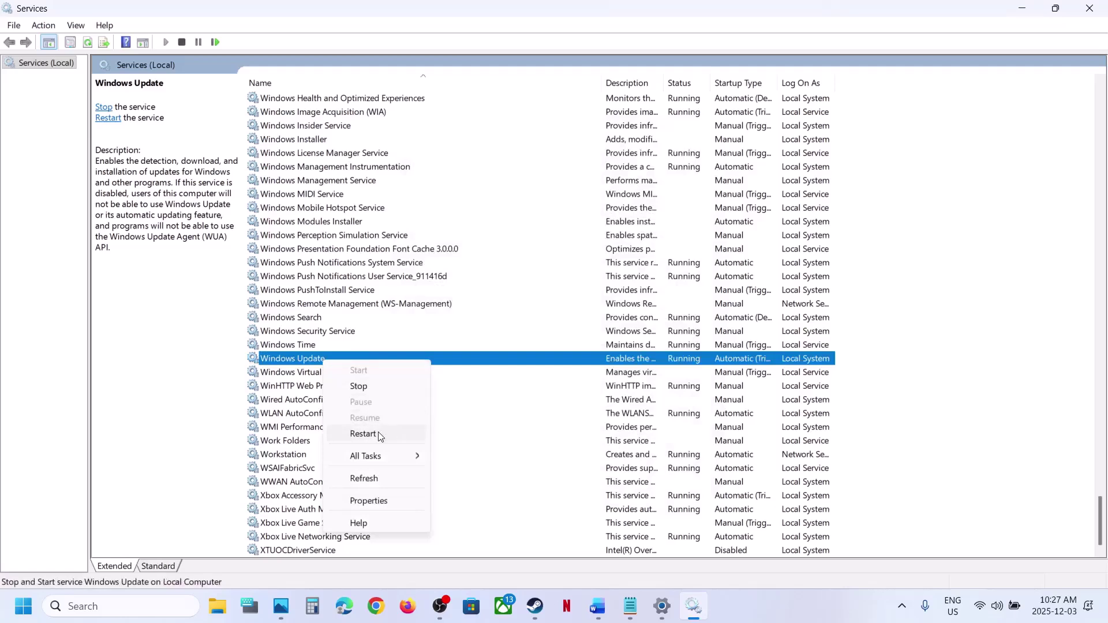
click(378, 433)
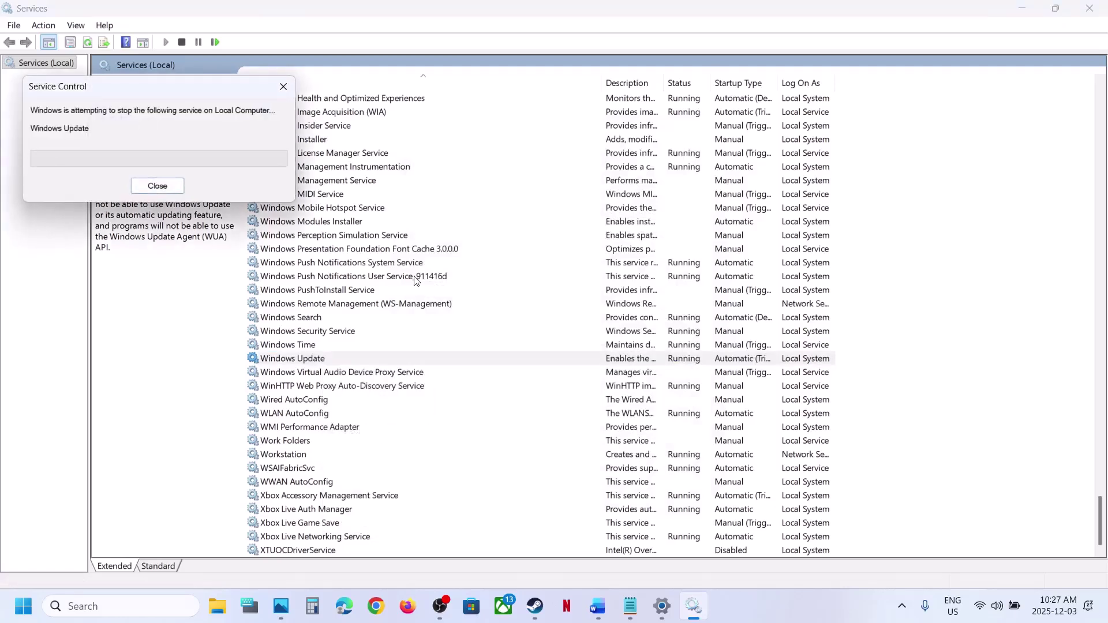
- Set the Background Intelligent Transfer Service's startup type to Automatic and apply the change
click(381, 280)
key(b)
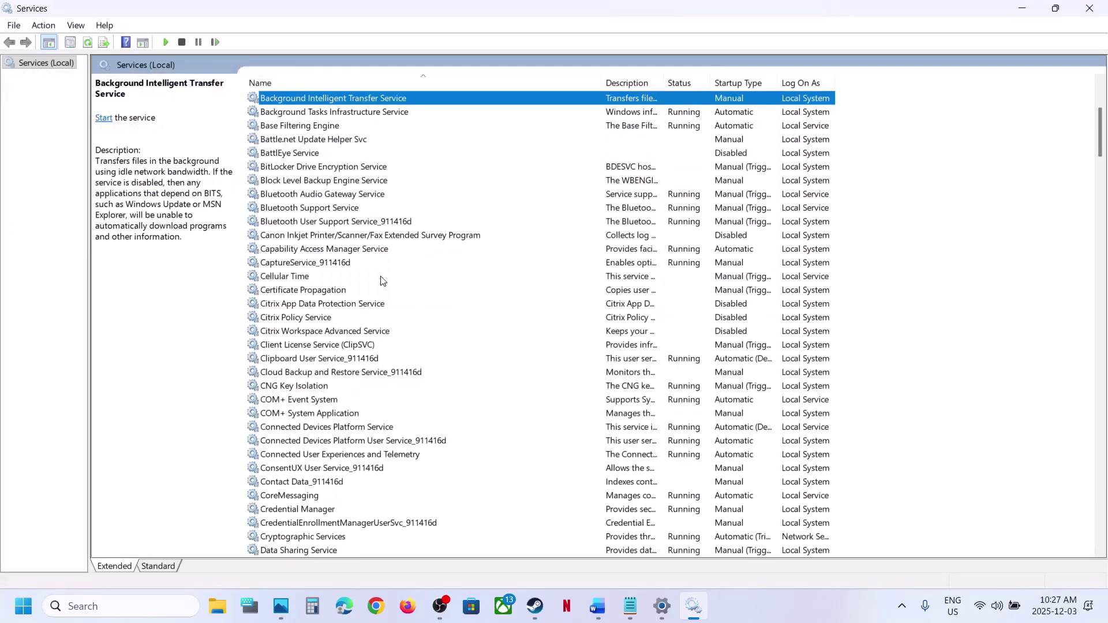
scroll(387, 245, up, 4)
double_click(355, 258)
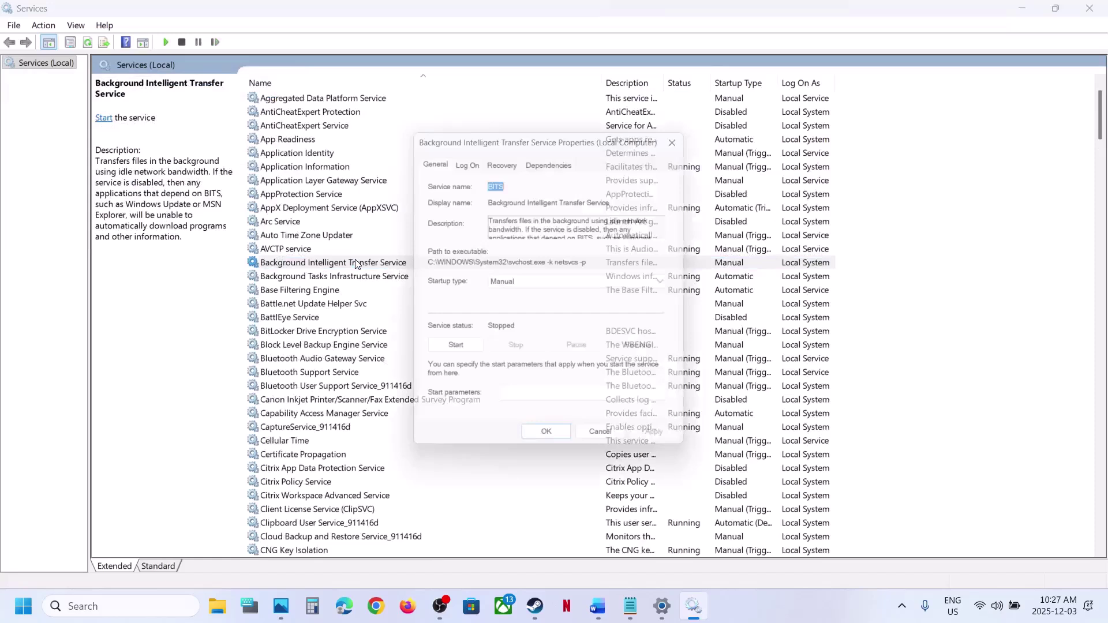
click(520, 285)
click(518, 308)
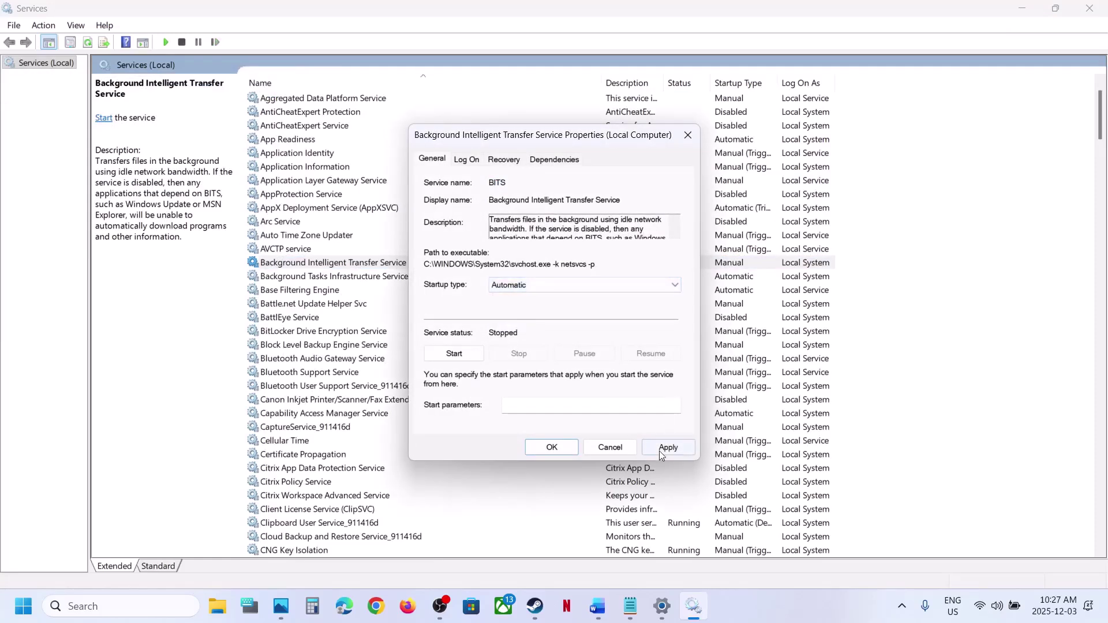
click(662, 448)
- Start the Background Intelligent Transfer Service, accept its properties and restart the service
click(468, 359)
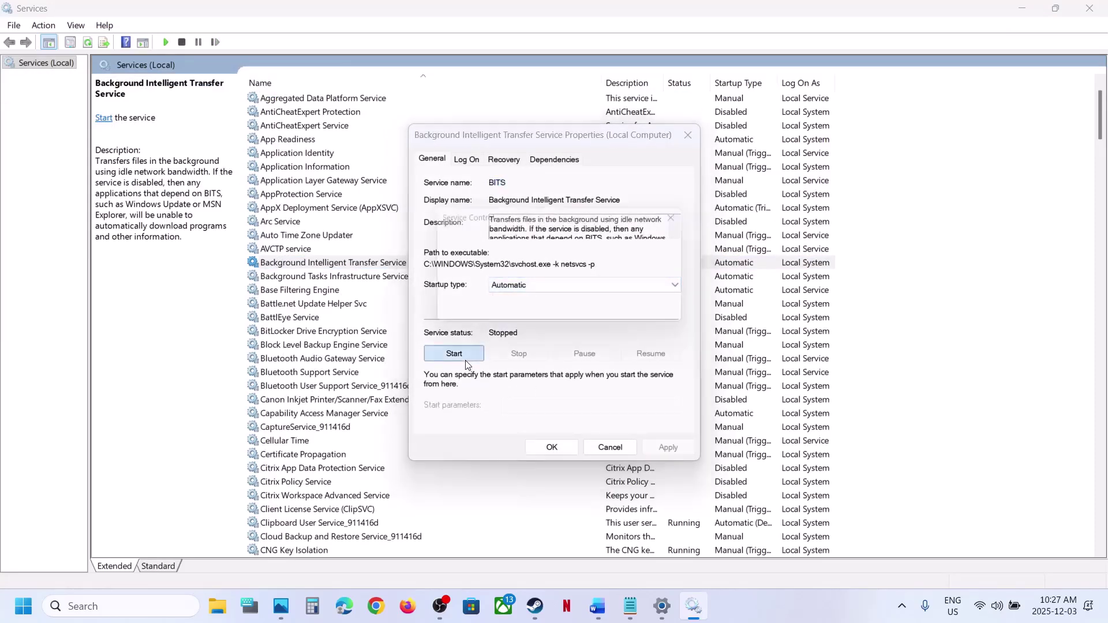
click(557, 448)
click(339, 263)
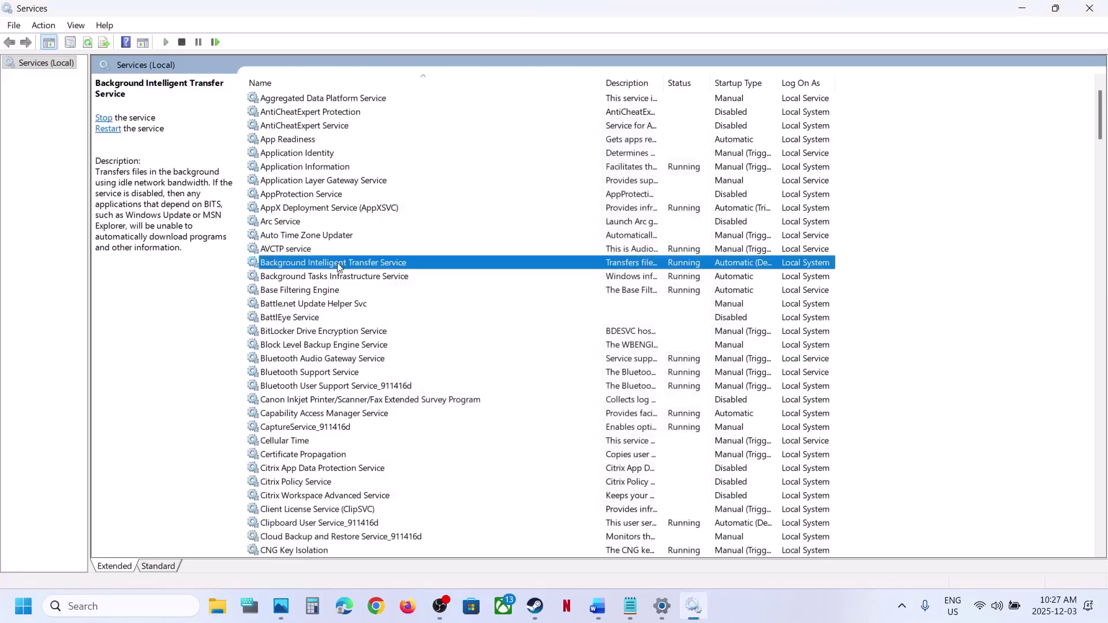
right_click(338, 264)
click(378, 336)
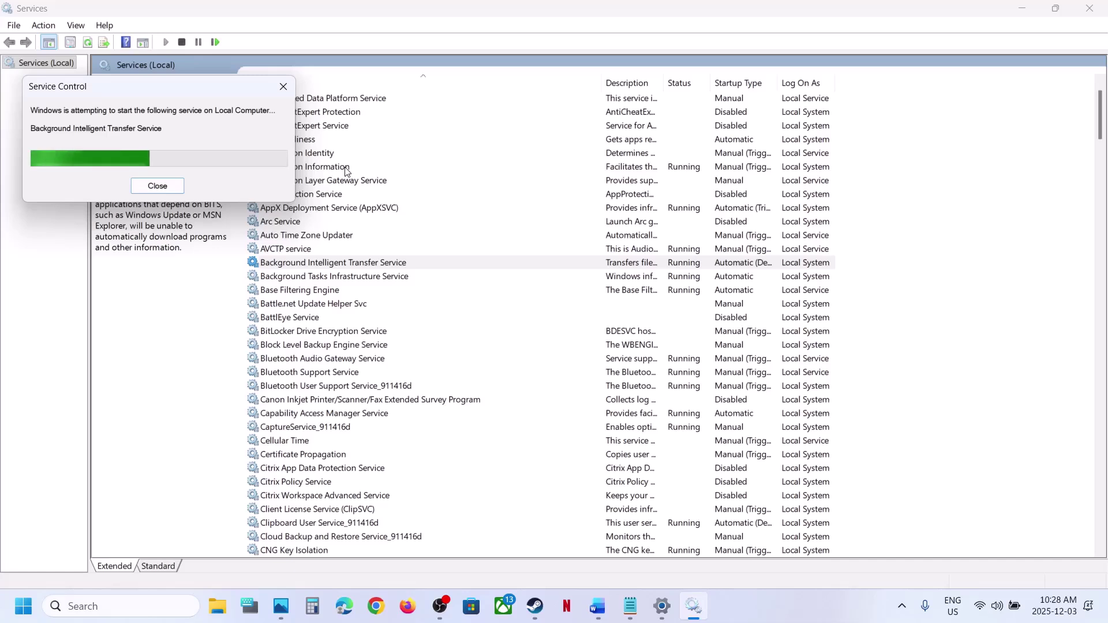
- Set the App Readiness service's startup type to Automatic and apply the setting
double_click(288, 140)
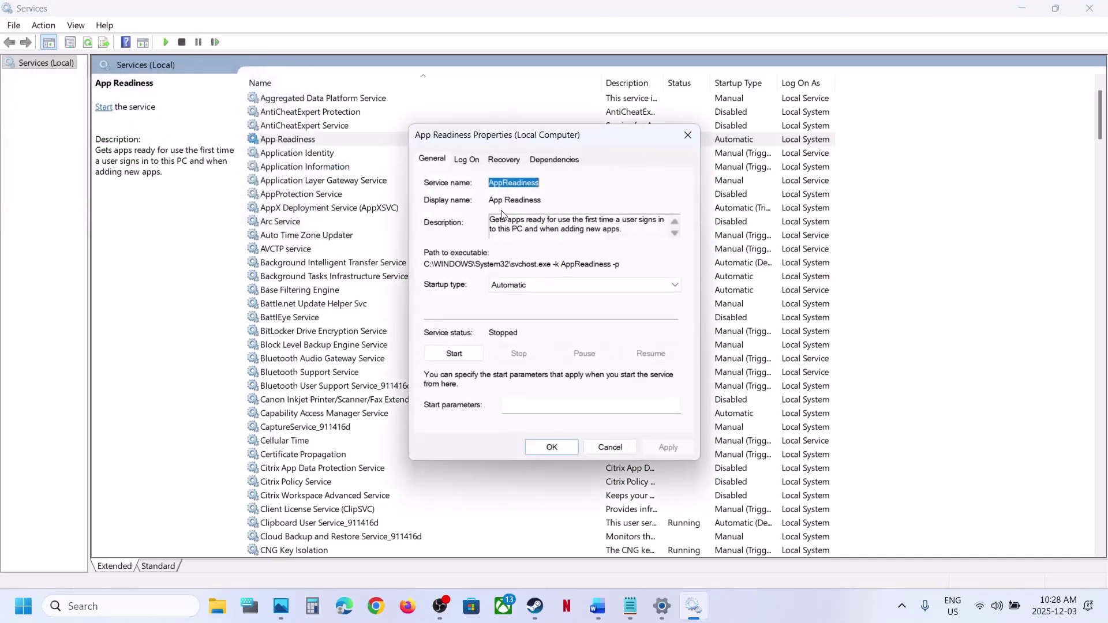
click(531, 285)
click(527, 308)
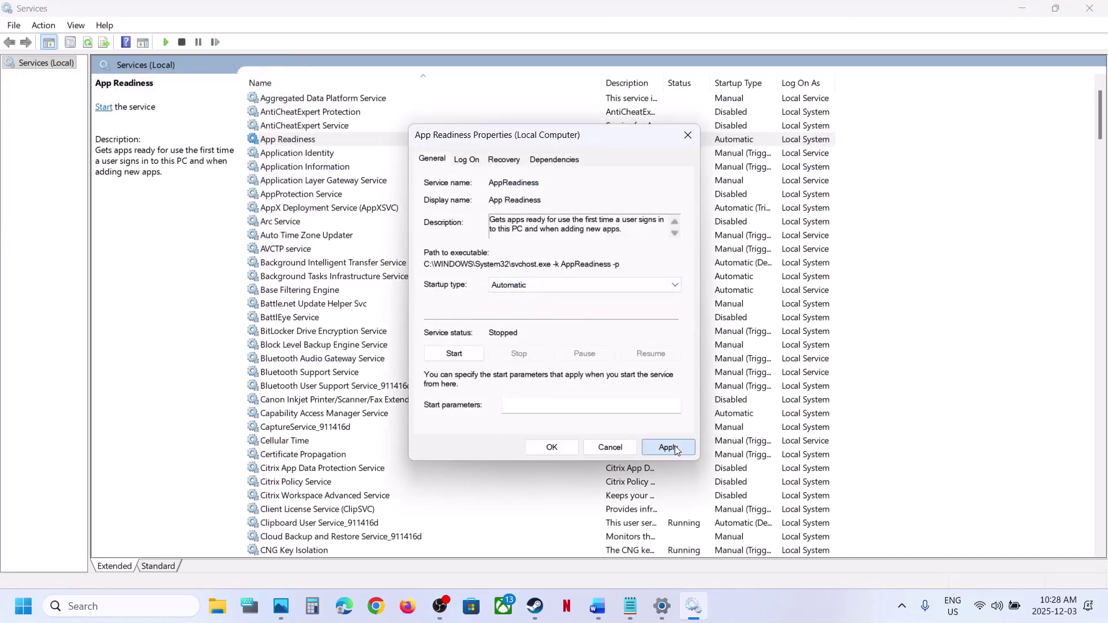
click(668, 447)
- Start the App Readiness service, accept its properties and restart the service
click(454, 352)
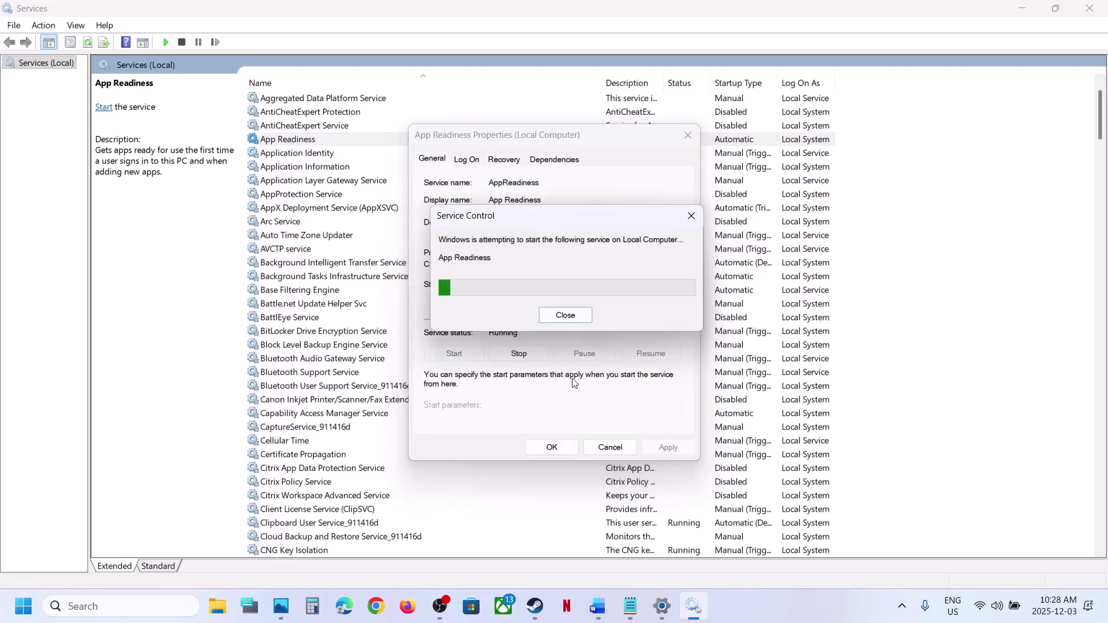
click(553, 448)
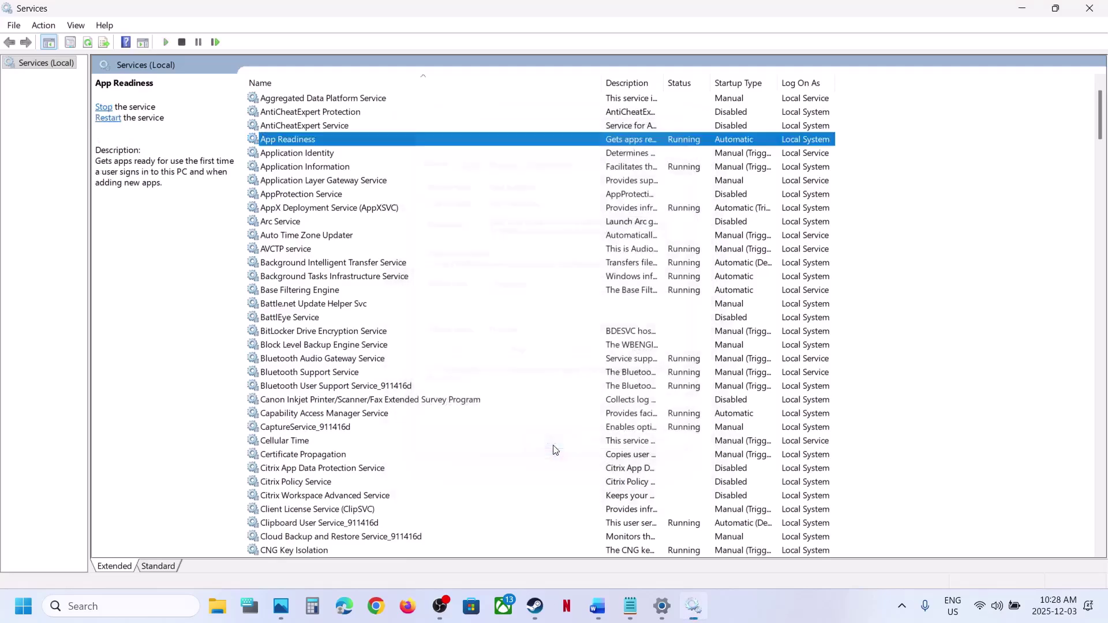
right_click(290, 139)
click(330, 208)
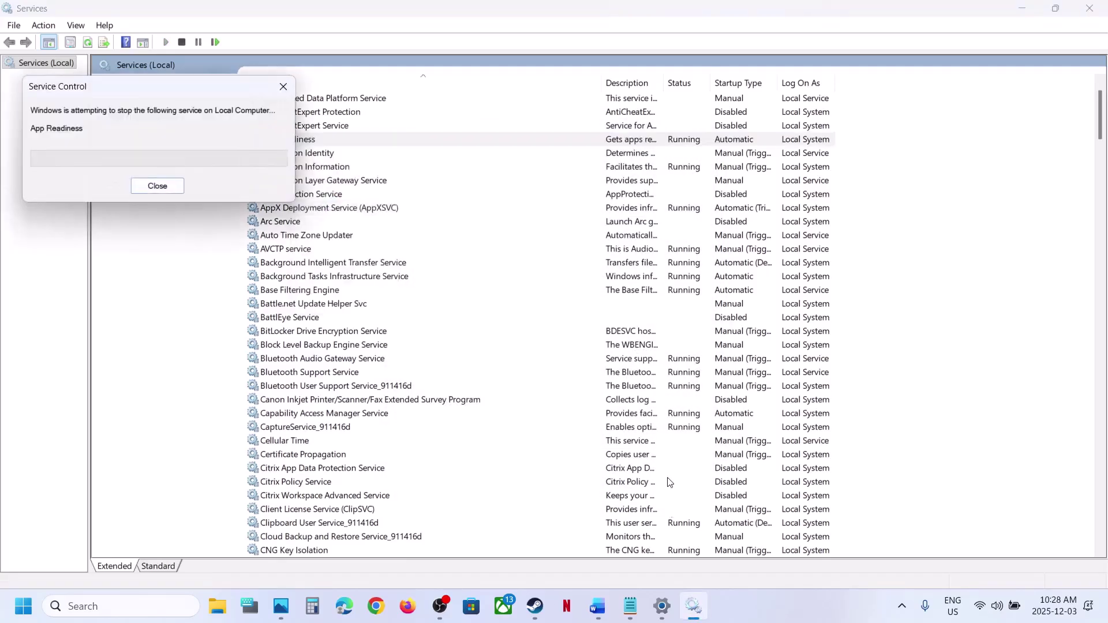
- Switch to the main Windows Update page in Settings, pause updates for 1 week and resume them
click(661, 606)
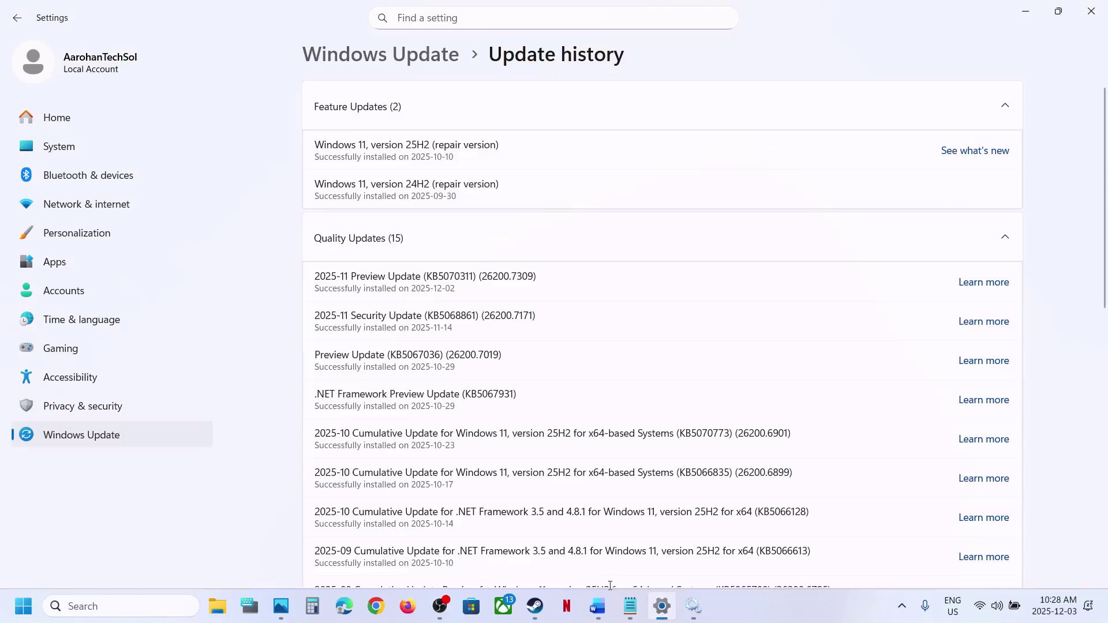
click(598, 613)
click(598, 614)
click(81, 435)
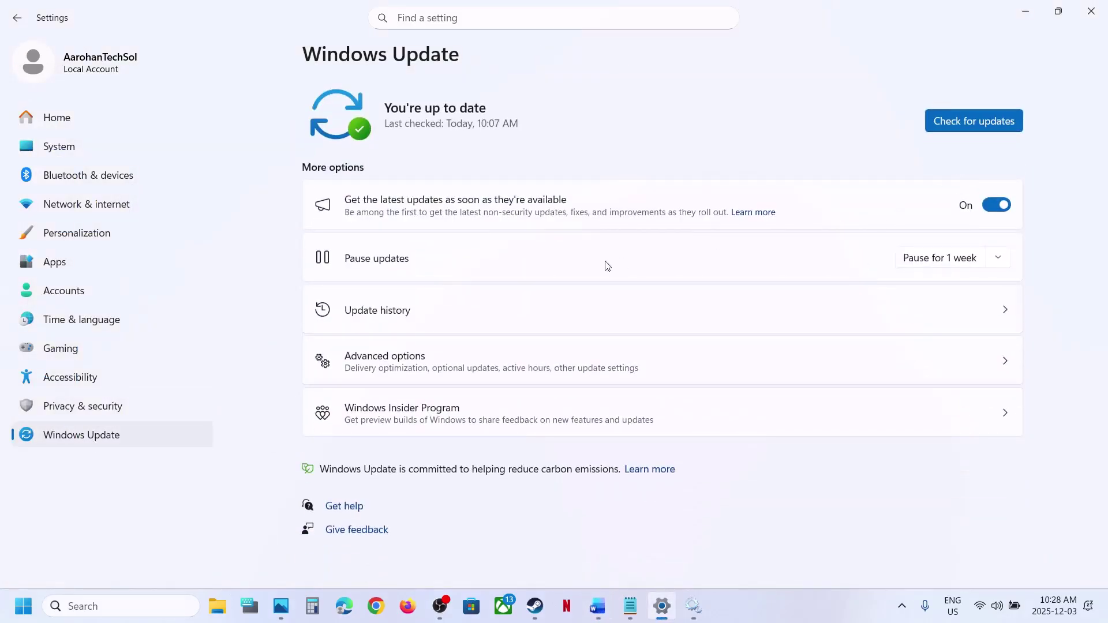
click(947, 263)
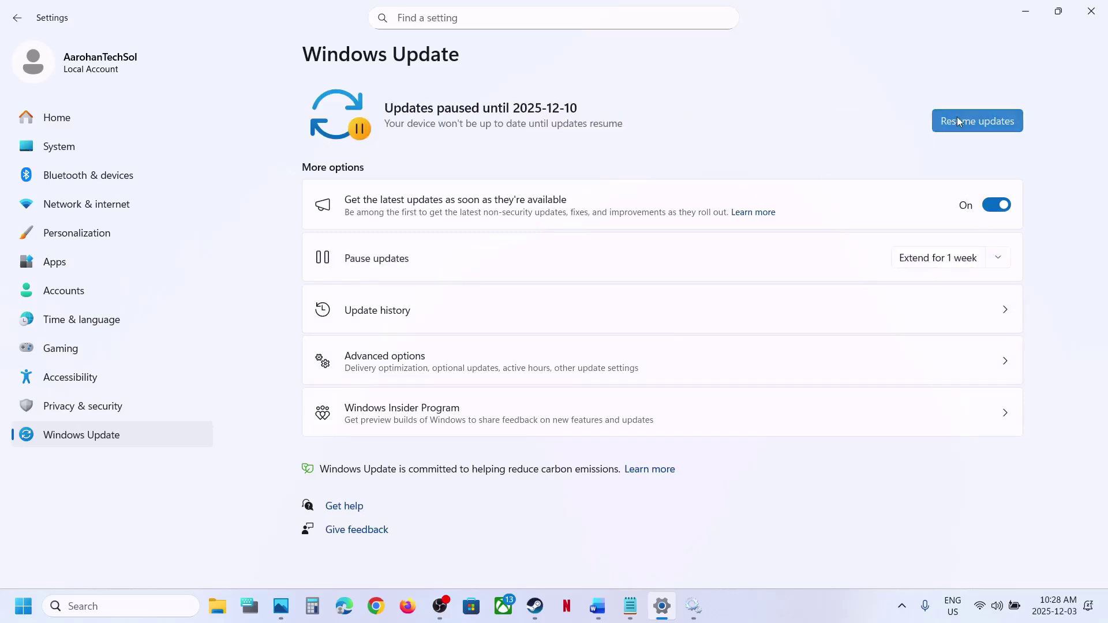
click(980, 126)
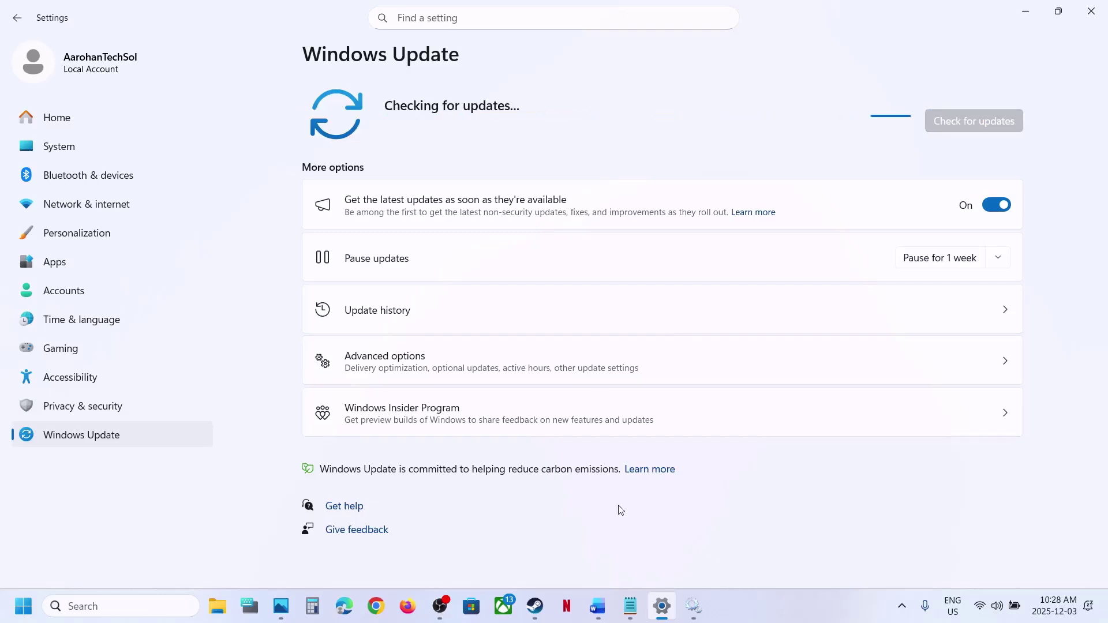
- Show the Step 3 SFC and DISM commands in the Word document and open Command Prompt as administrator, allowing the elevation
click(602, 597)
scroll(446, 404, down, 10)
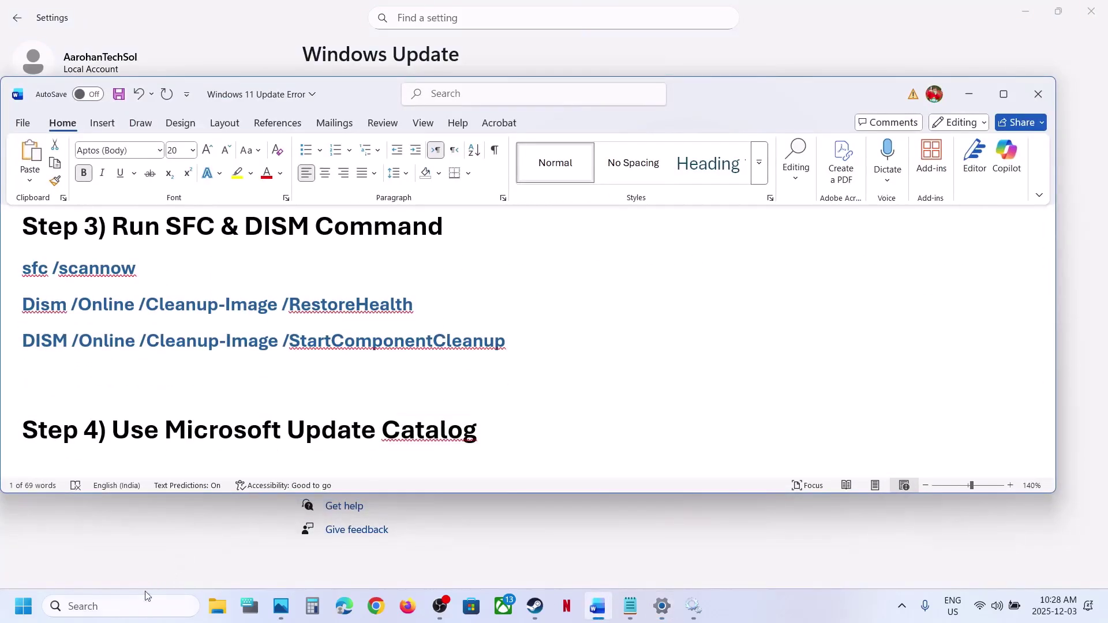
click(138, 604)
text(cmd)
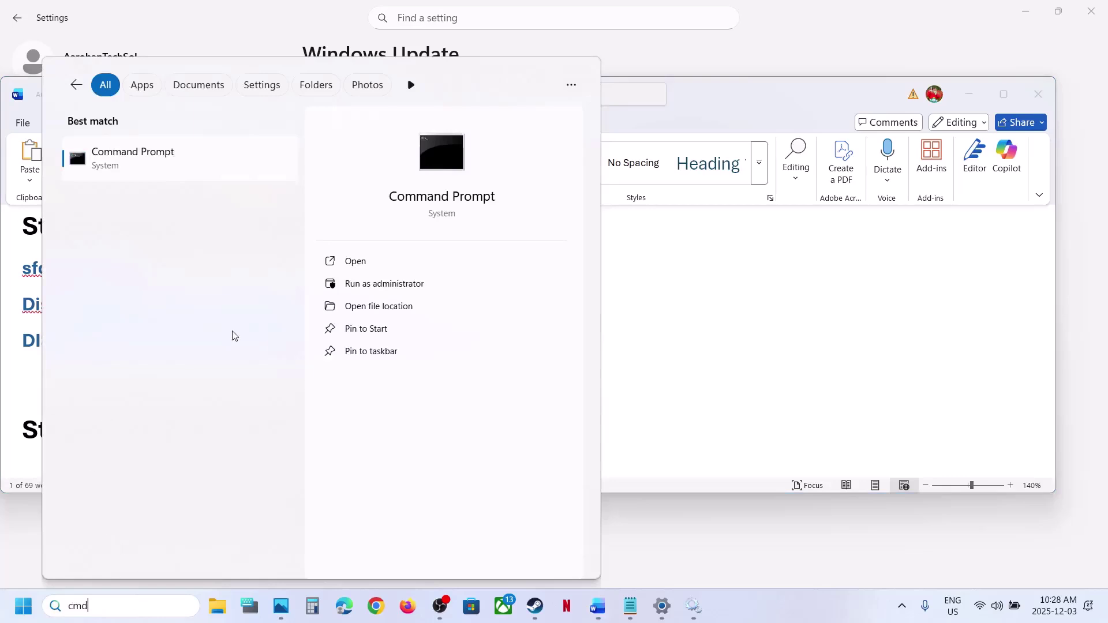
right_click(185, 168)
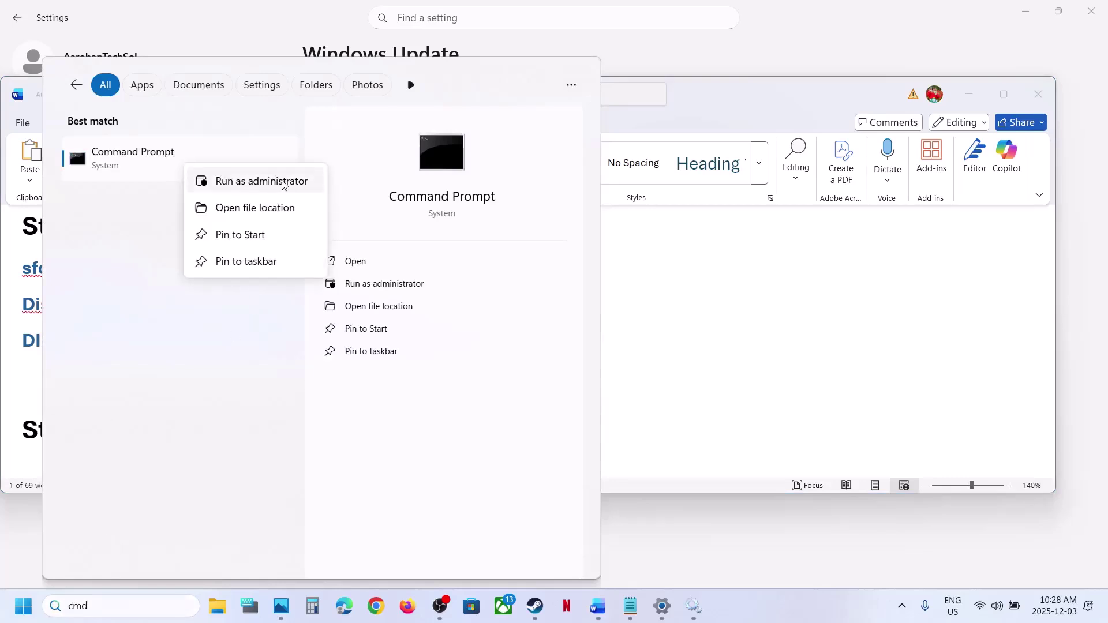
click(241, 182)
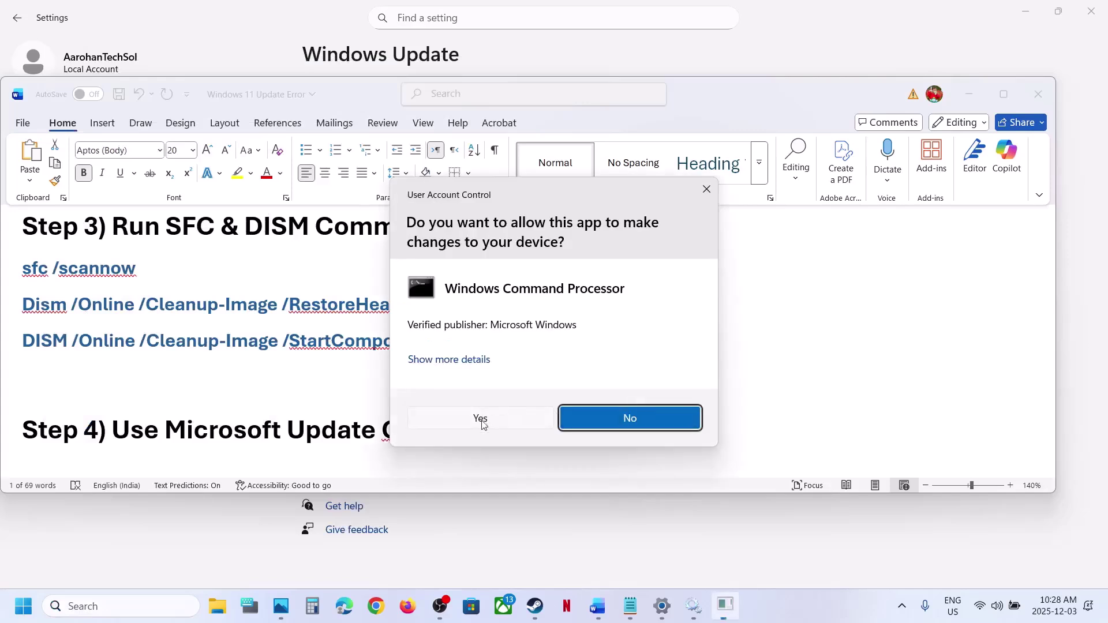
click(478, 421)
- Run the system file check sfc /scannow in the administrator Command Prompt
triple_click(74, 278)
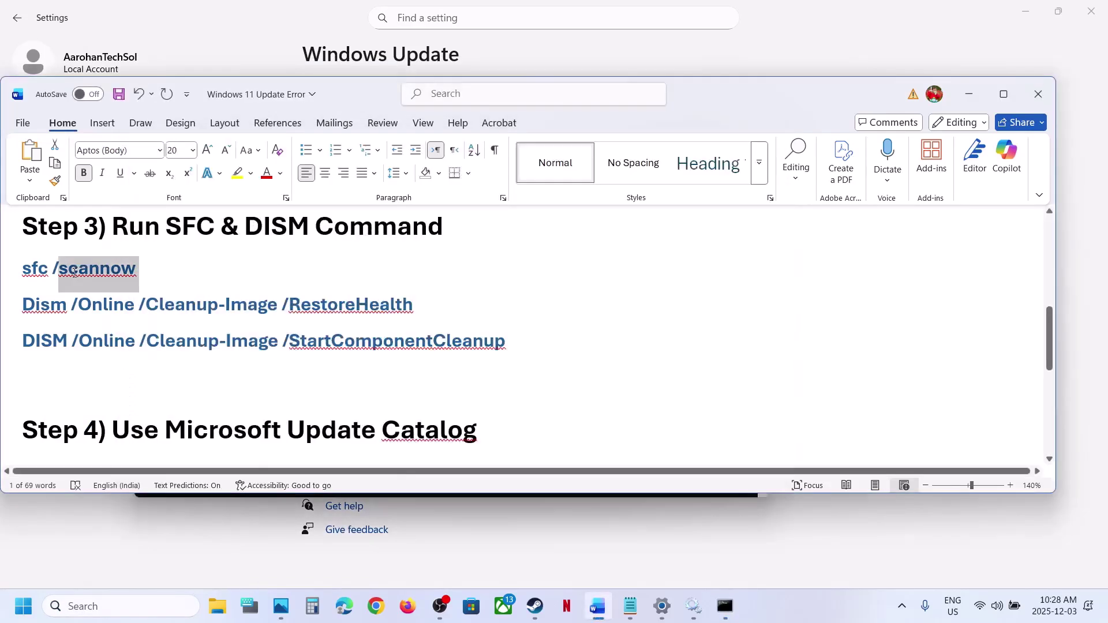
key(alt+Tab)
click(490, 286)
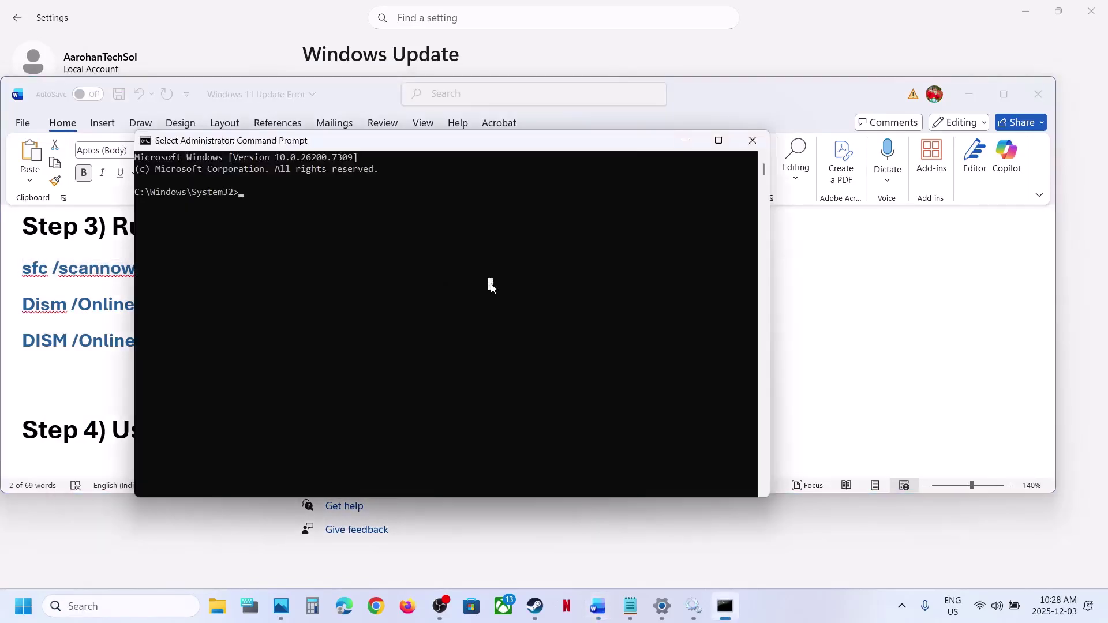
text(sfc /scannow)
key(Return)
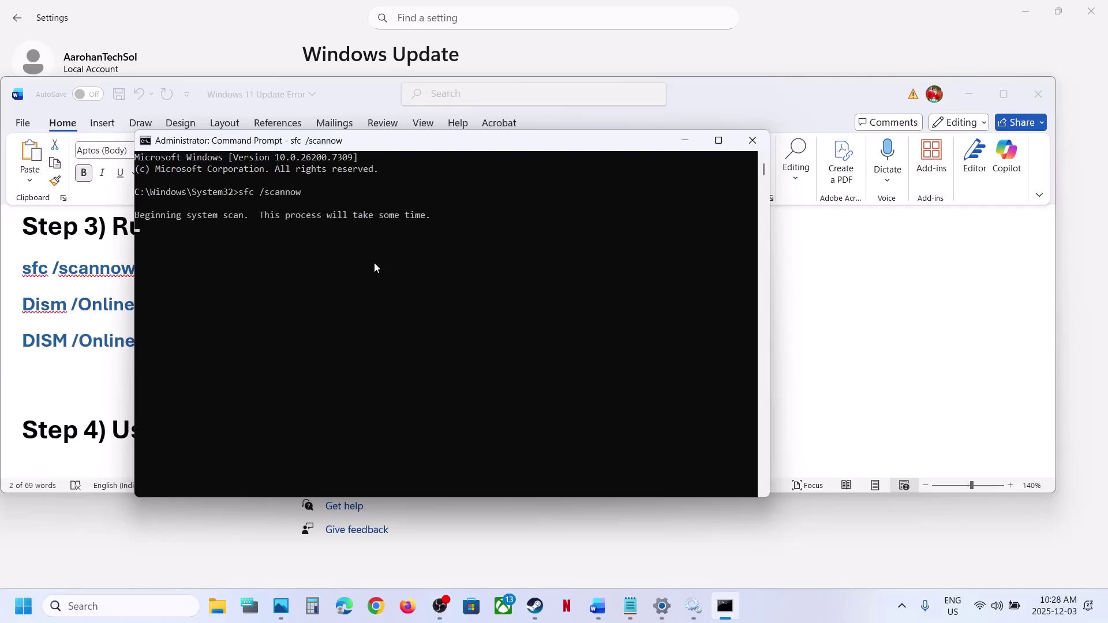
key(Return)
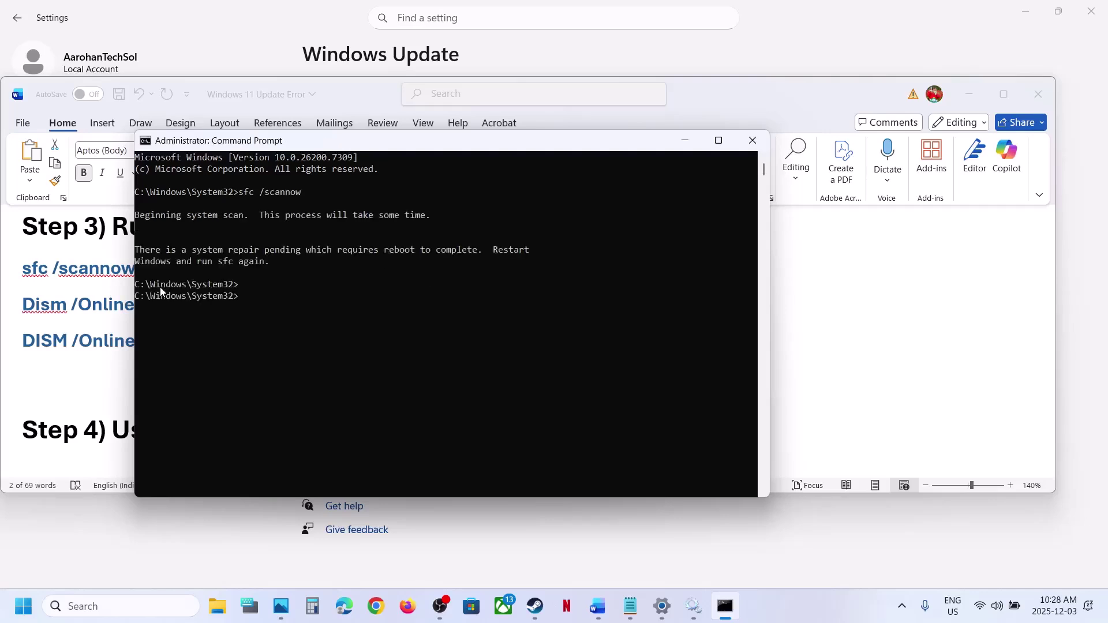
- Copy Dism /Online /Cleanup-Image /RestoreHealth from the Word document and run it in Command Prompt
key(alt+Tab)
triple_click(84, 314)
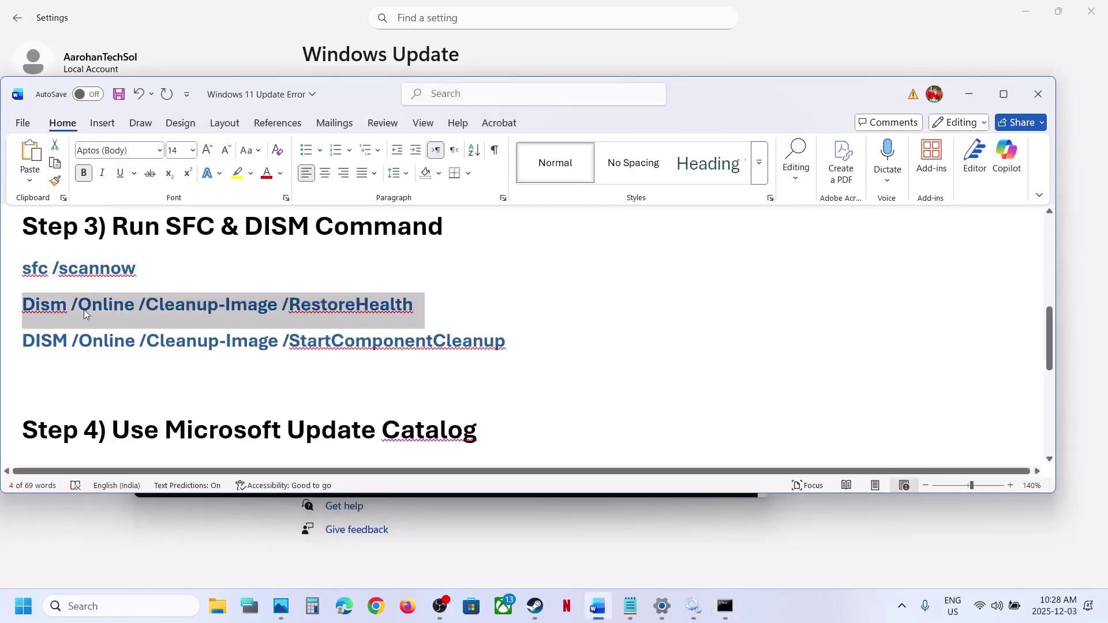
key(ctrl+c)
key(alt+Tab)
key(ctrl+v)
key(Return)
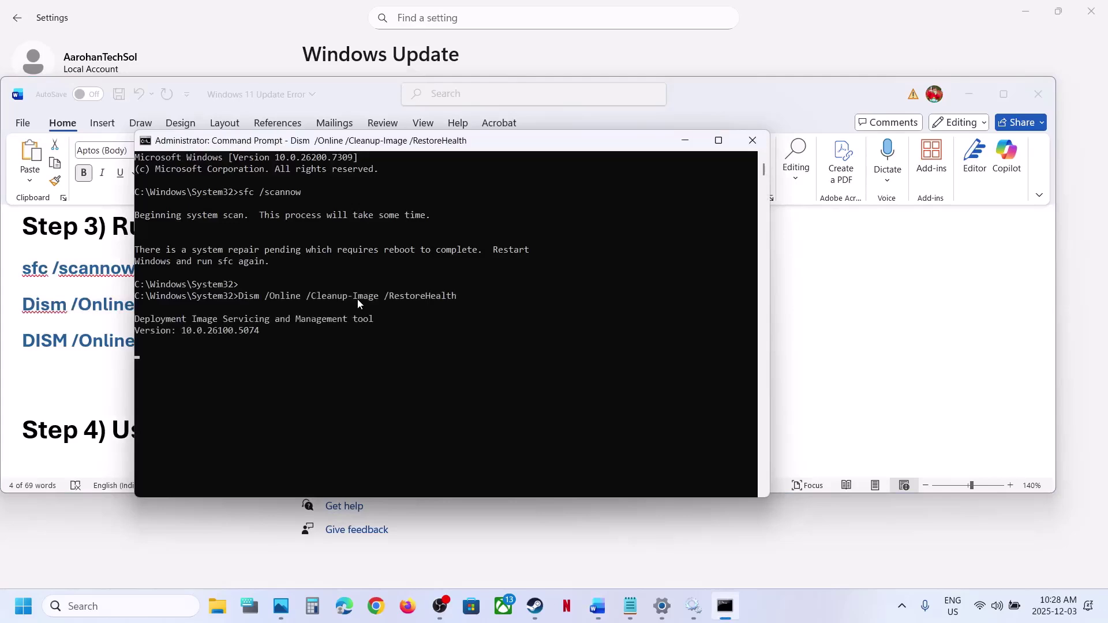
- Copy DISM /Online /Cleanup-Image /StartComponentCleanup from the Word document and return to the administrator Command Prompt
key(alt+Tab)
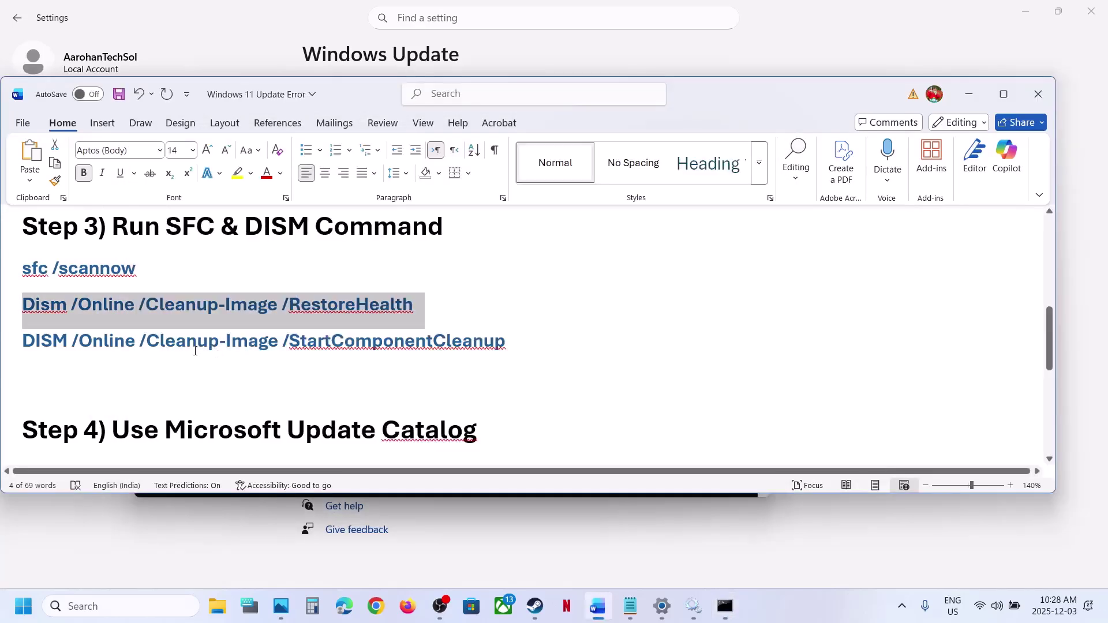
triple_click(194, 351)
key(ctrl+c)
key(alt+Tab)
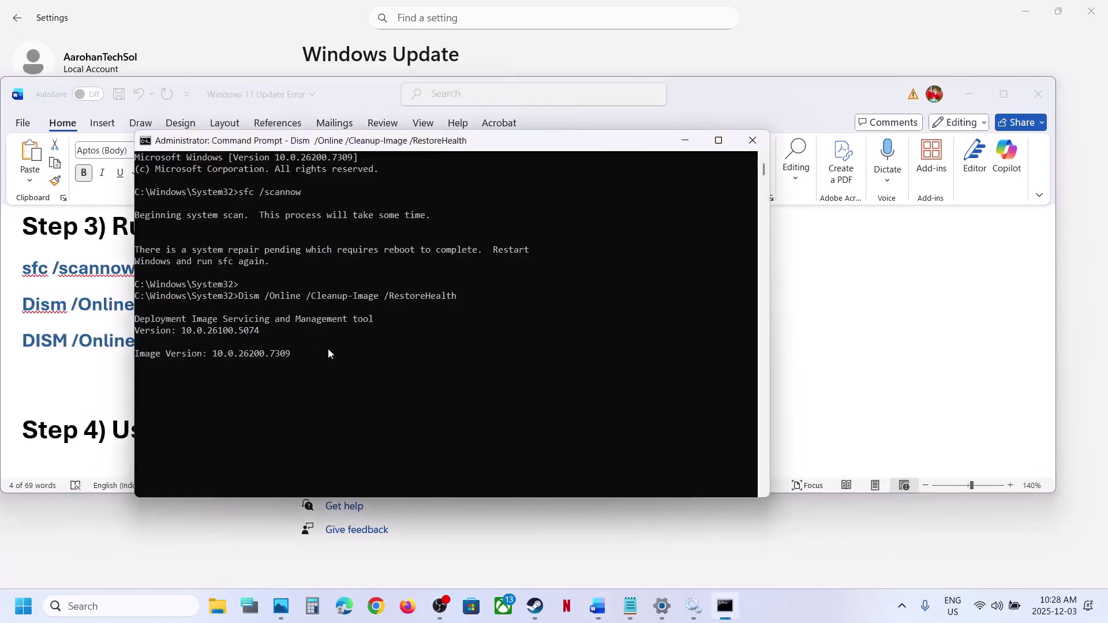
key(alt+Tab)
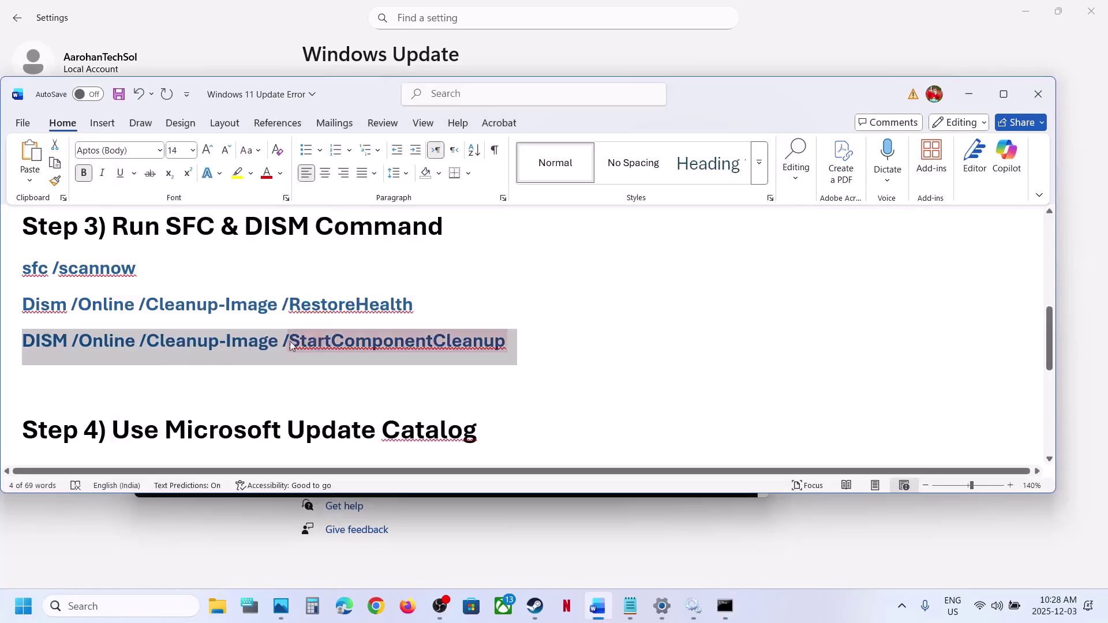
key(alt+Tab)
- Show the computer's power options in the Start menu and close it without choosing one
key(super)
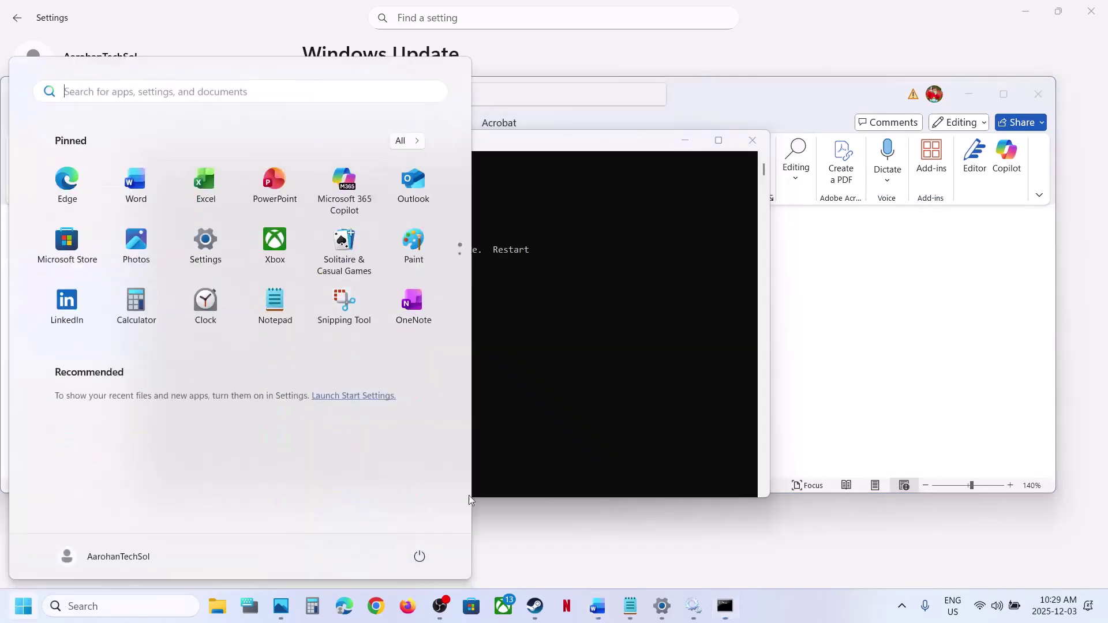
click(420, 557)
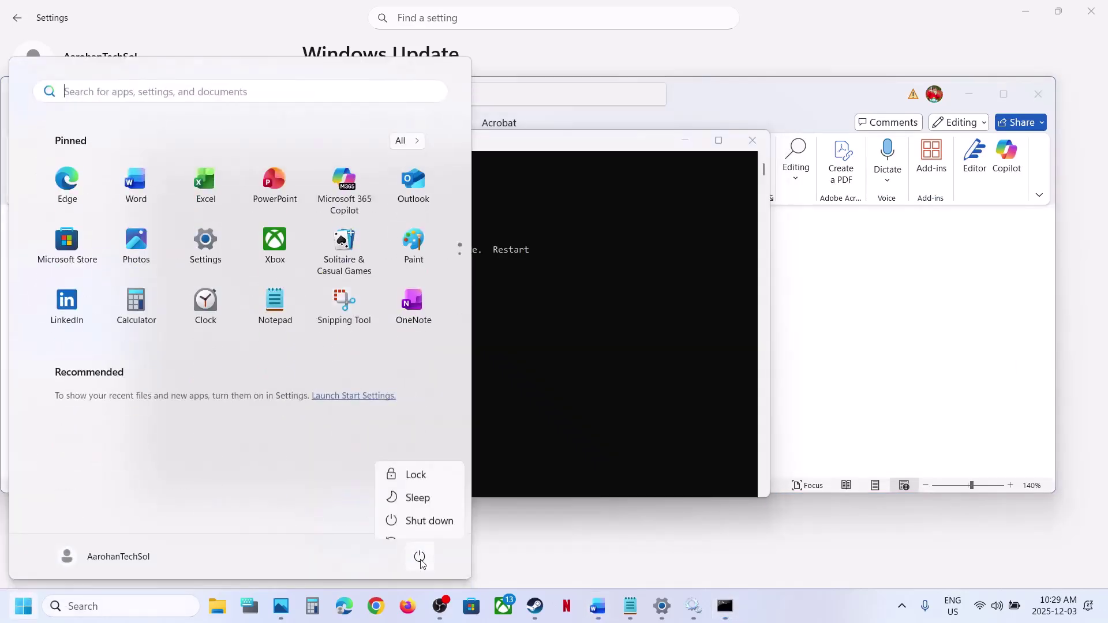
click(569, 538)
click(569, 538)
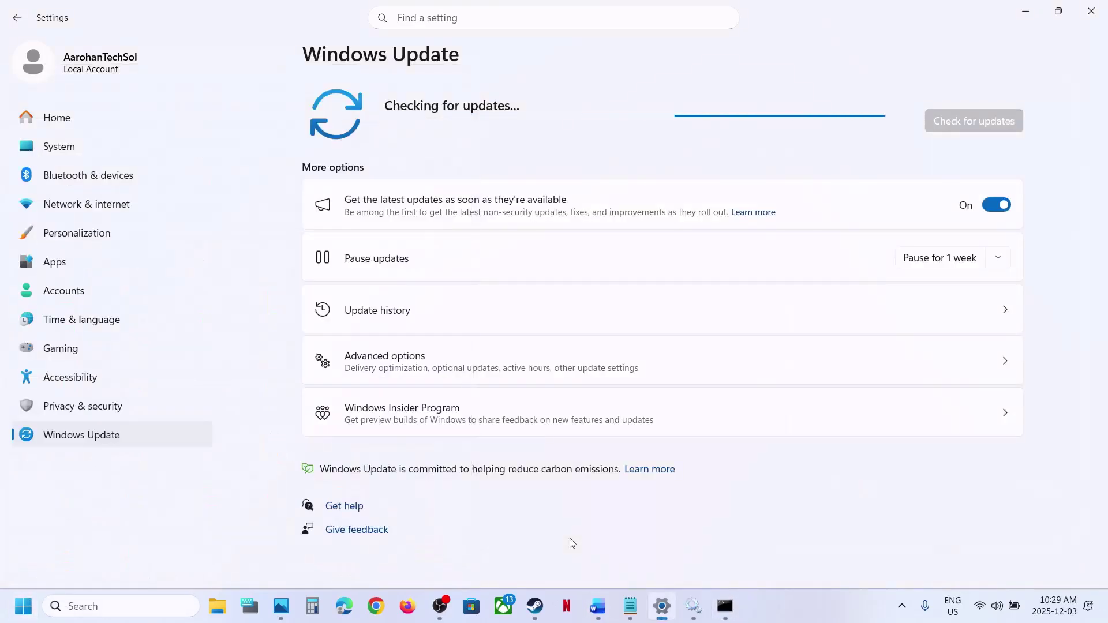
- Open the Microsoft Update Catalog link listed under Step 4 in the Word document
click(600, 608)
scroll(324, 388, down, 2)
click(353, 380)
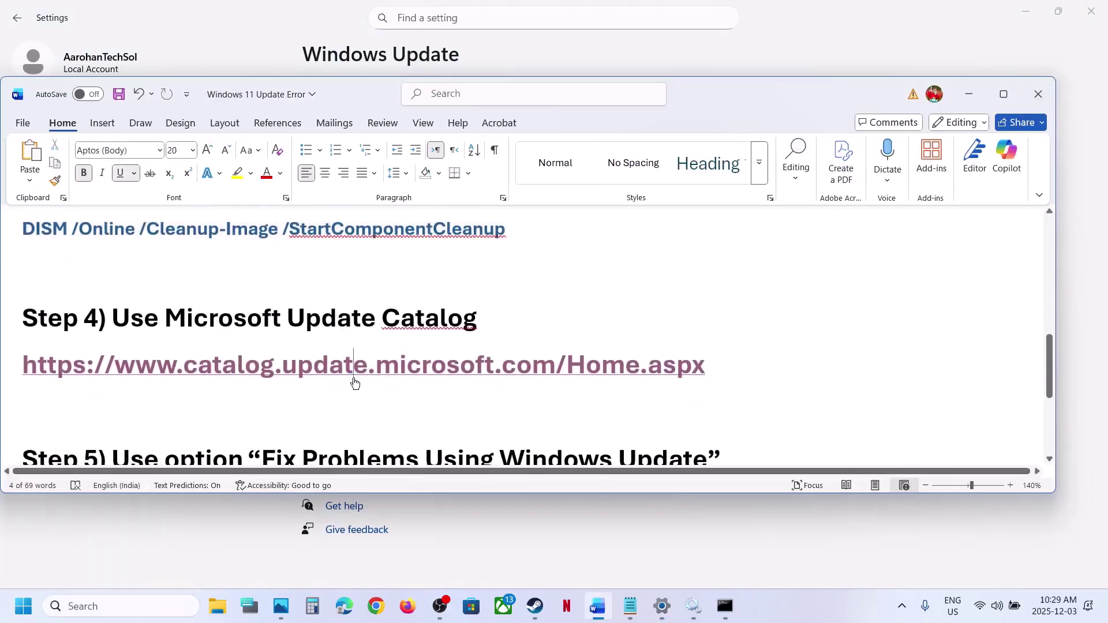
ctrl+click(355, 382)
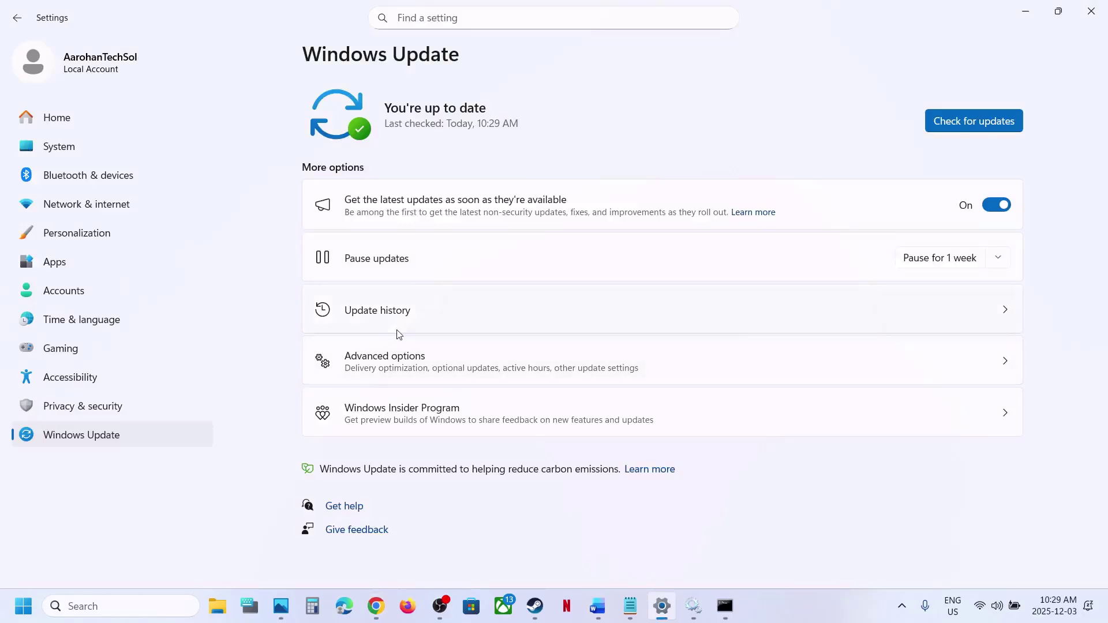
- Copy KB5070311 from the 2025-11 Preview Update entry in Update history and search the Microsoft Update Catalog for it
click(444, 314)
double_click(453, 276)
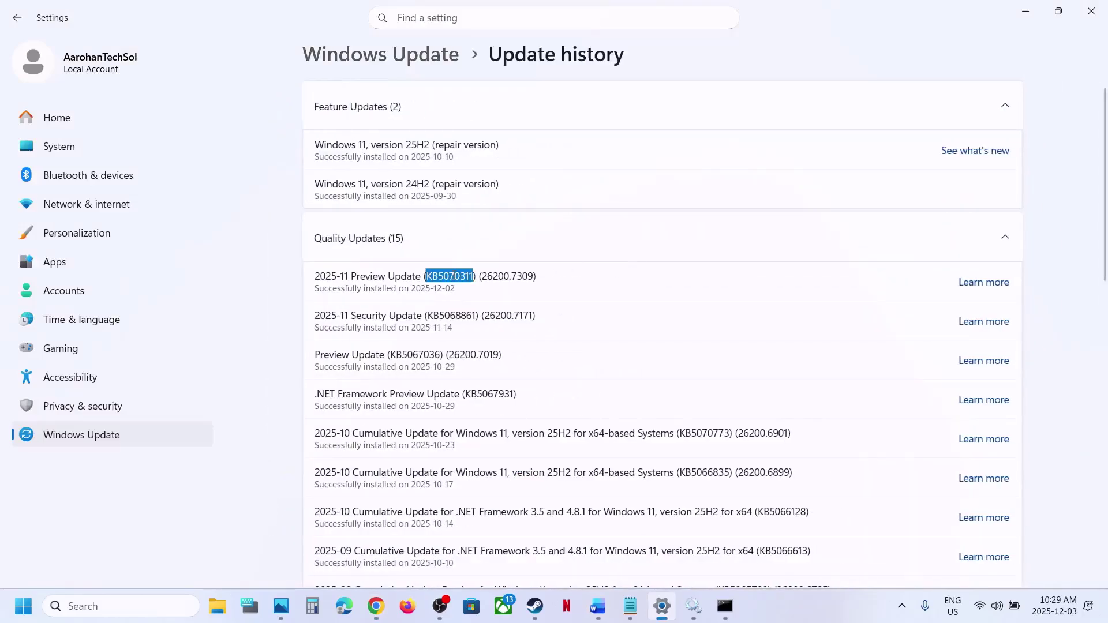
click(1025, 11)
click(869, 209)
key(ctrl+v)
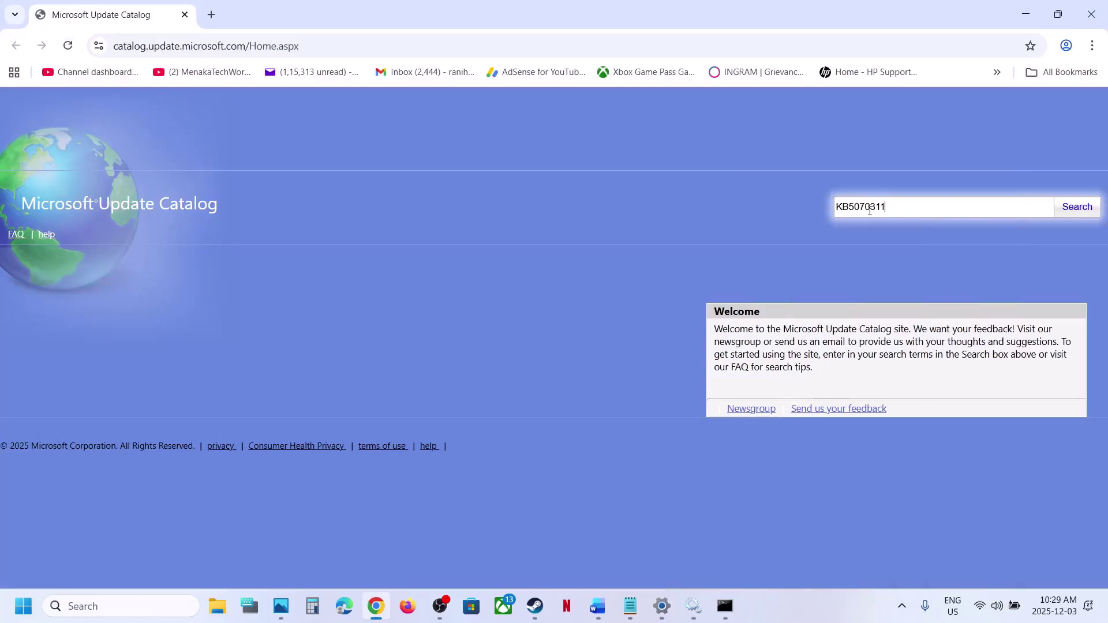
click(1071, 209)
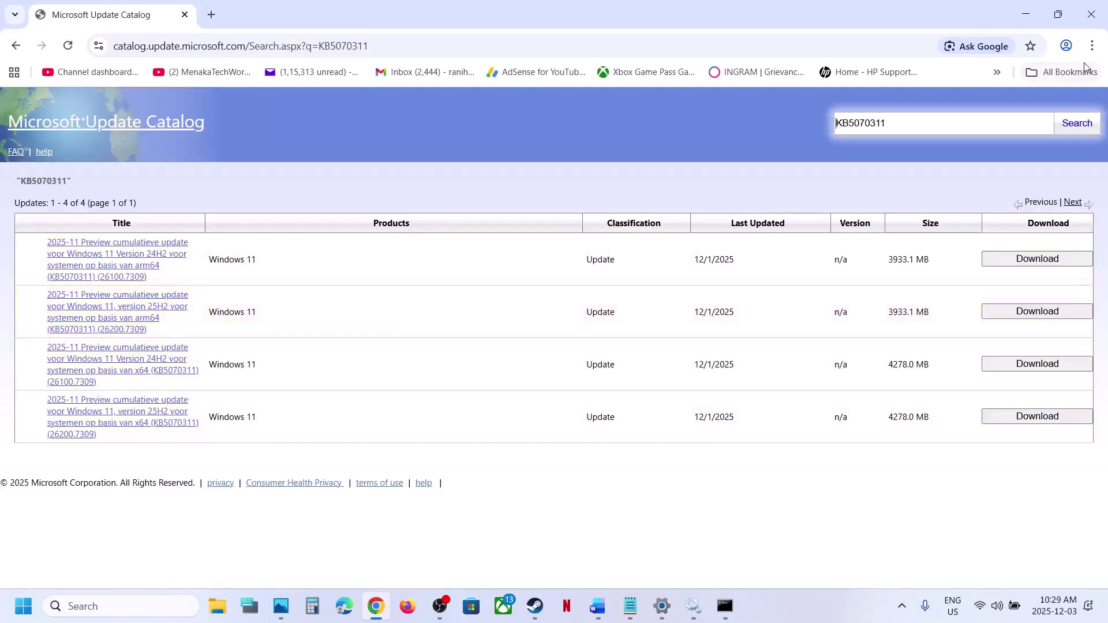
- Reload the catalog search results, confirming the form resubmission, and translate the page into English
click(1091, 50)
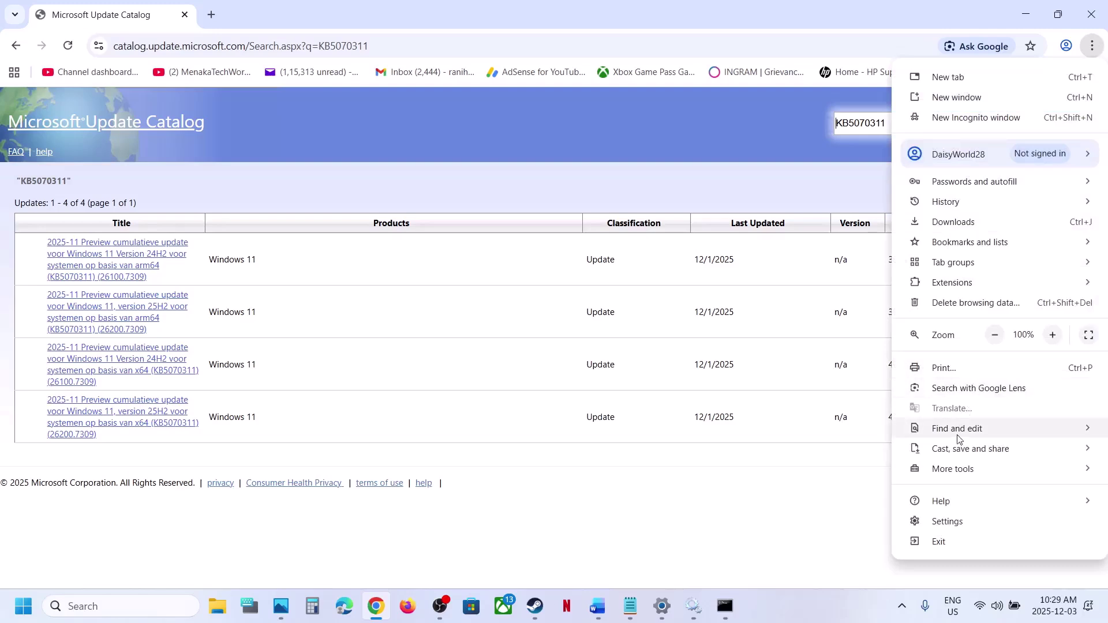
click(69, 47)
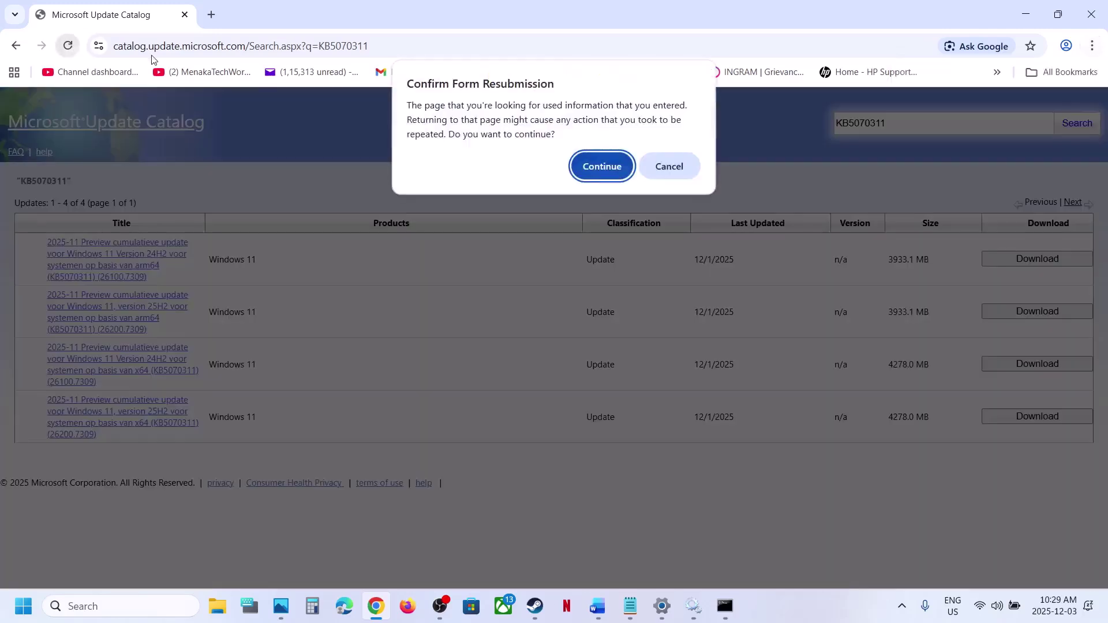
click(611, 165)
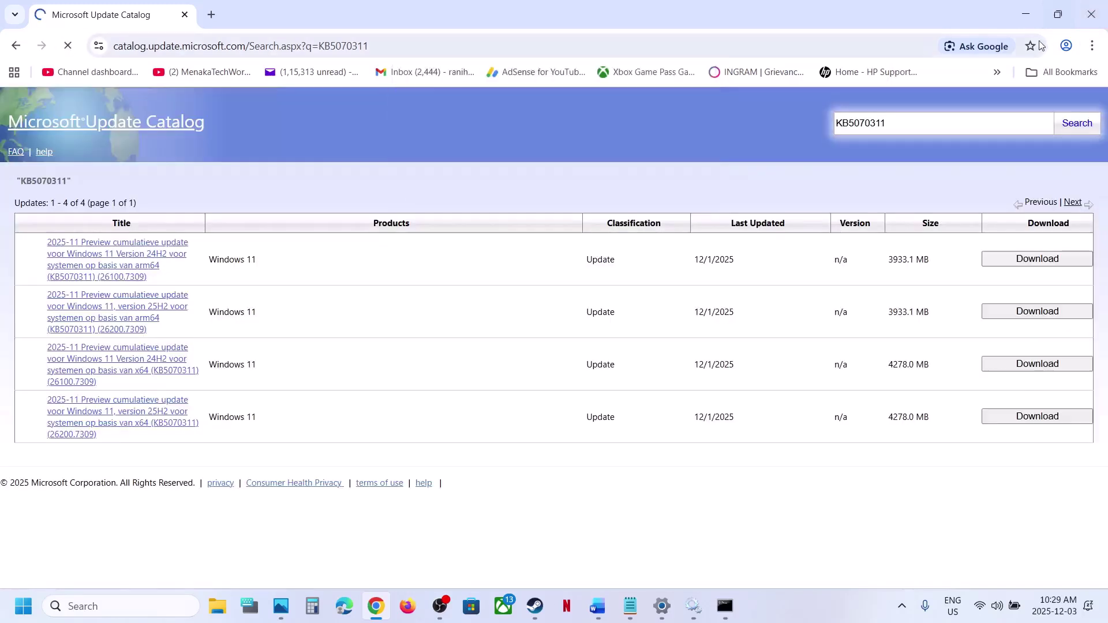
click(1092, 52)
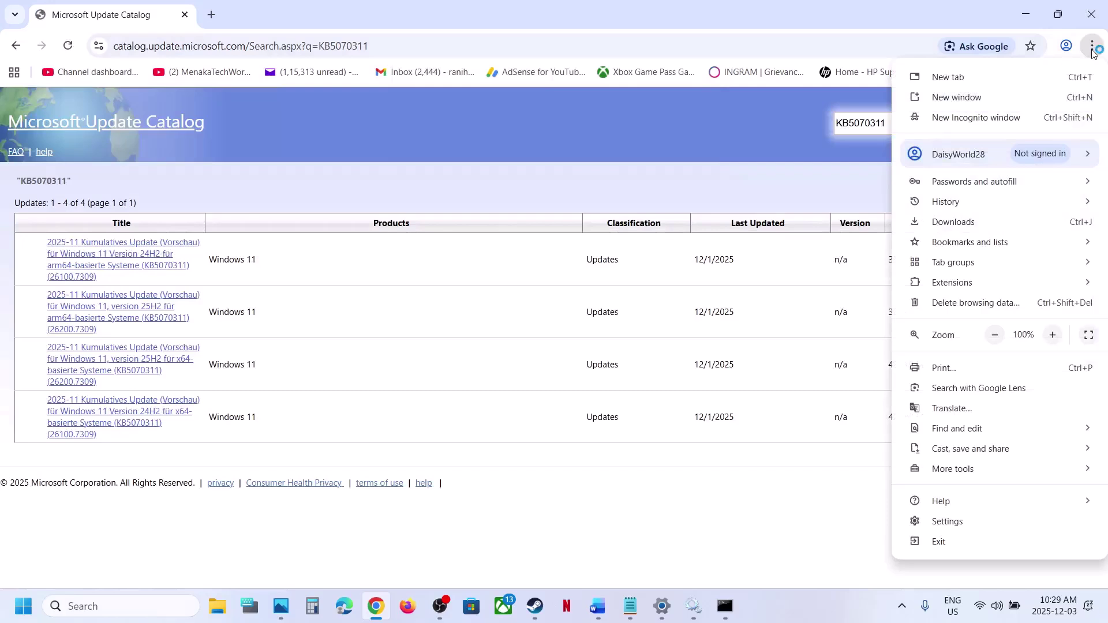
click(991, 407)
click(960, 82)
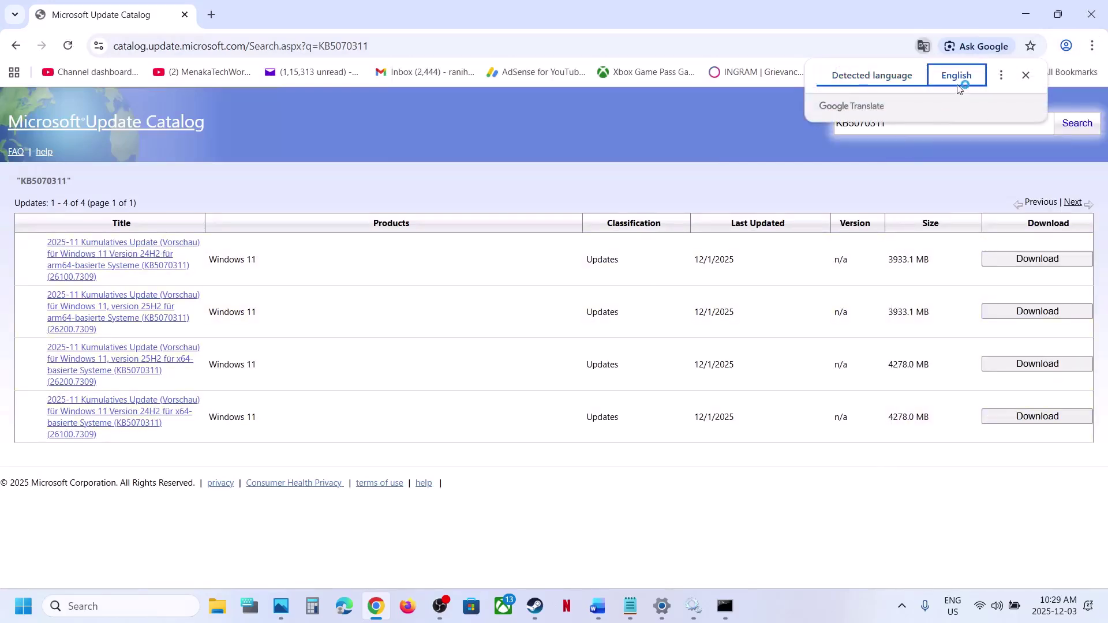
- Run winver to check the installed Windows version and close the About Windows dialog
click(136, 607)
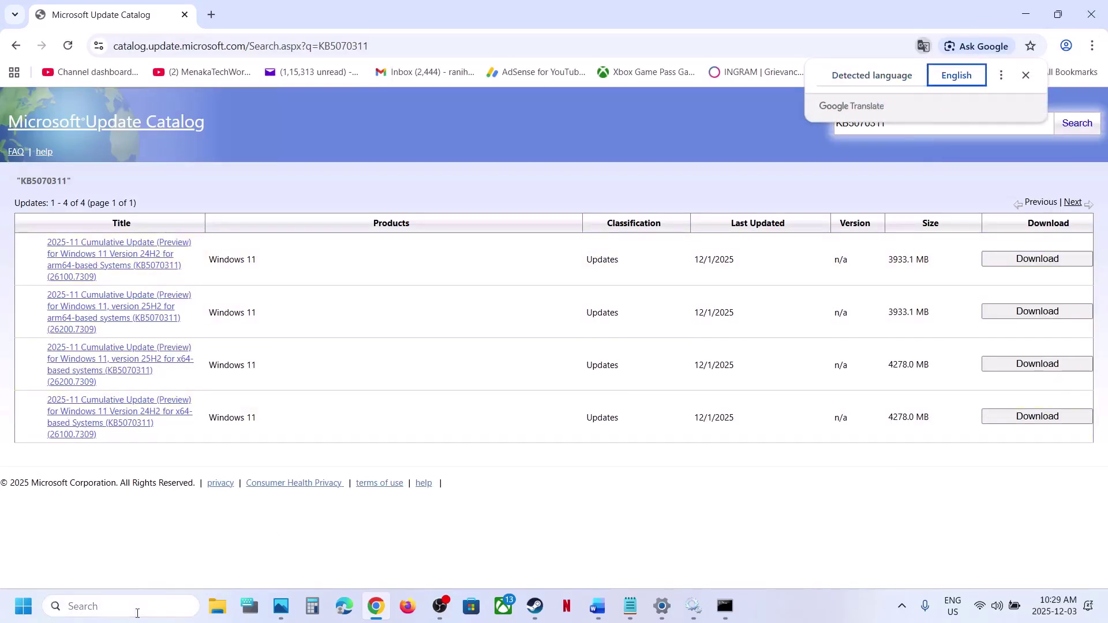
text(winver)
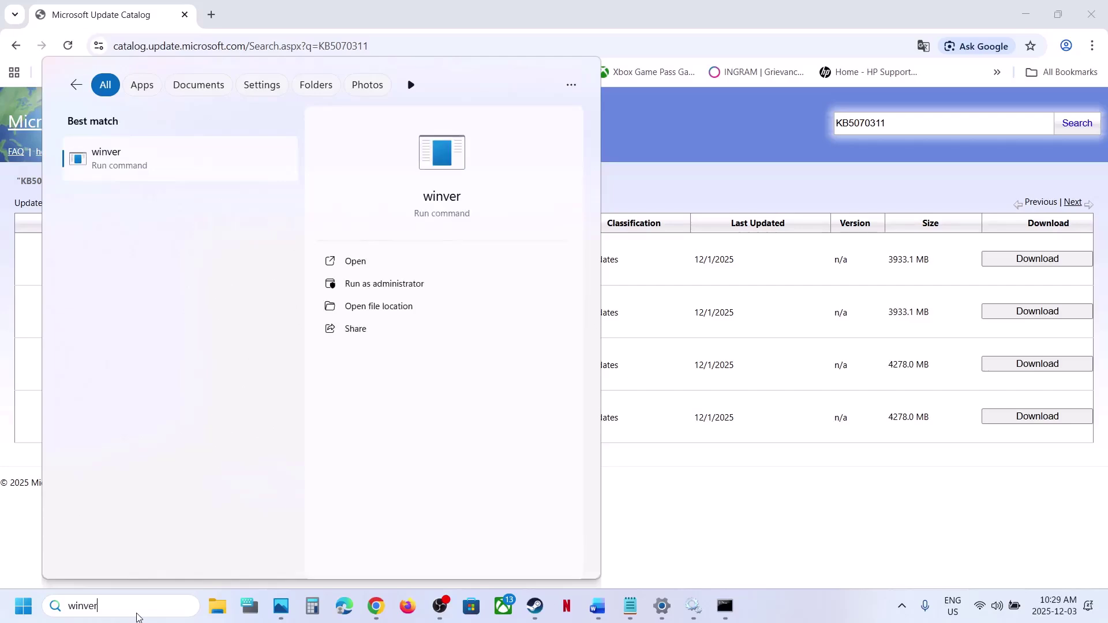
click(118, 162)
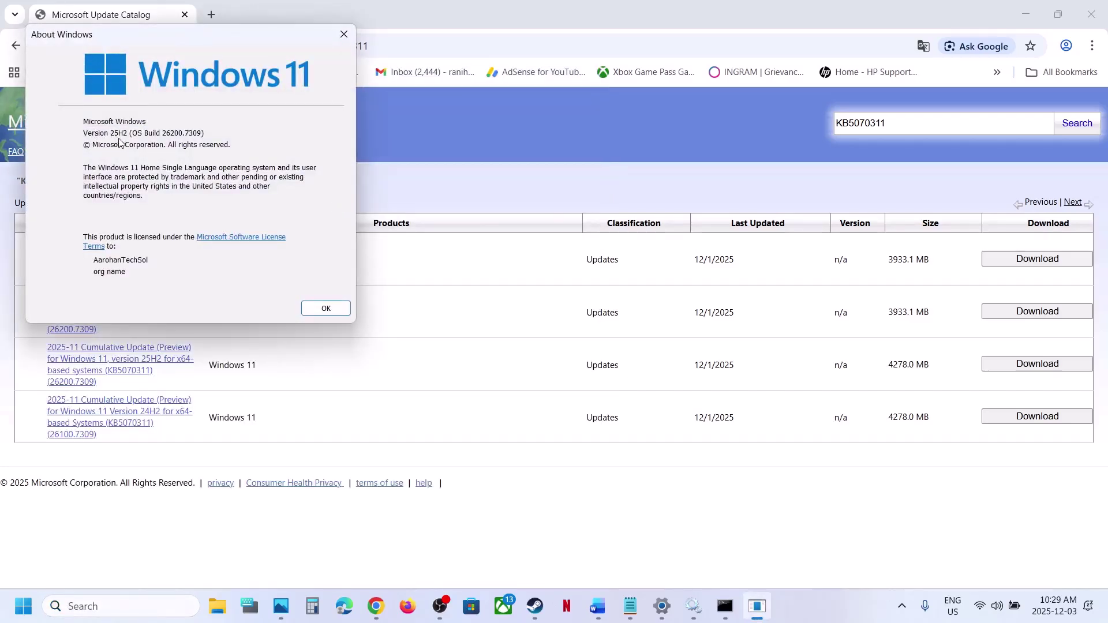
click(344, 34)
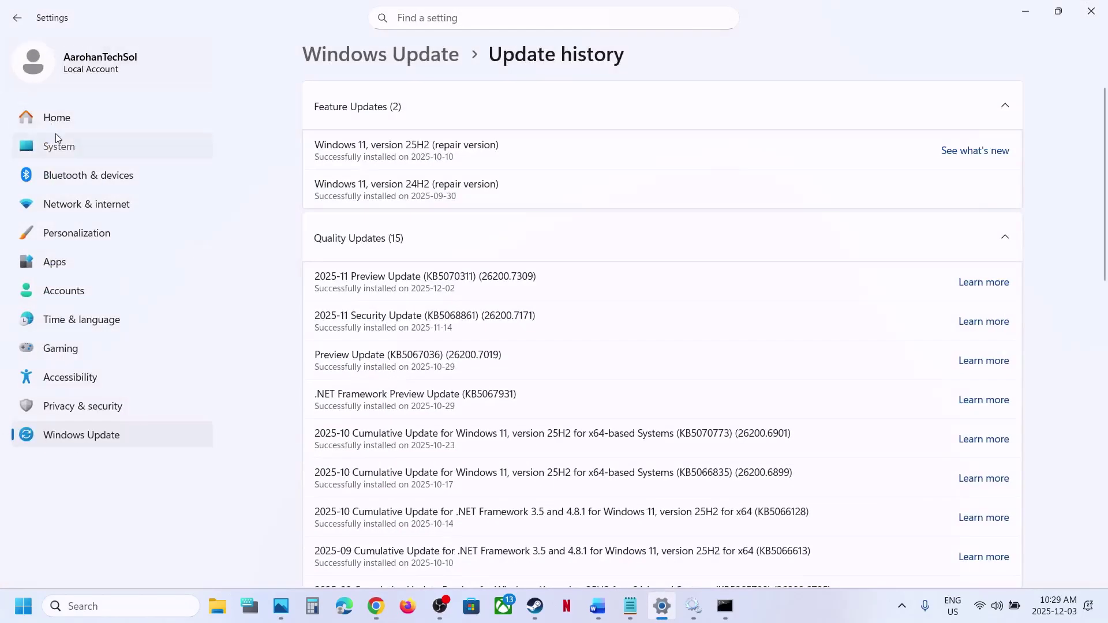
- Check the system type in the device specifications on the System > About page and close Settings
click(57, 141)
scroll(495, 485, down, 10)
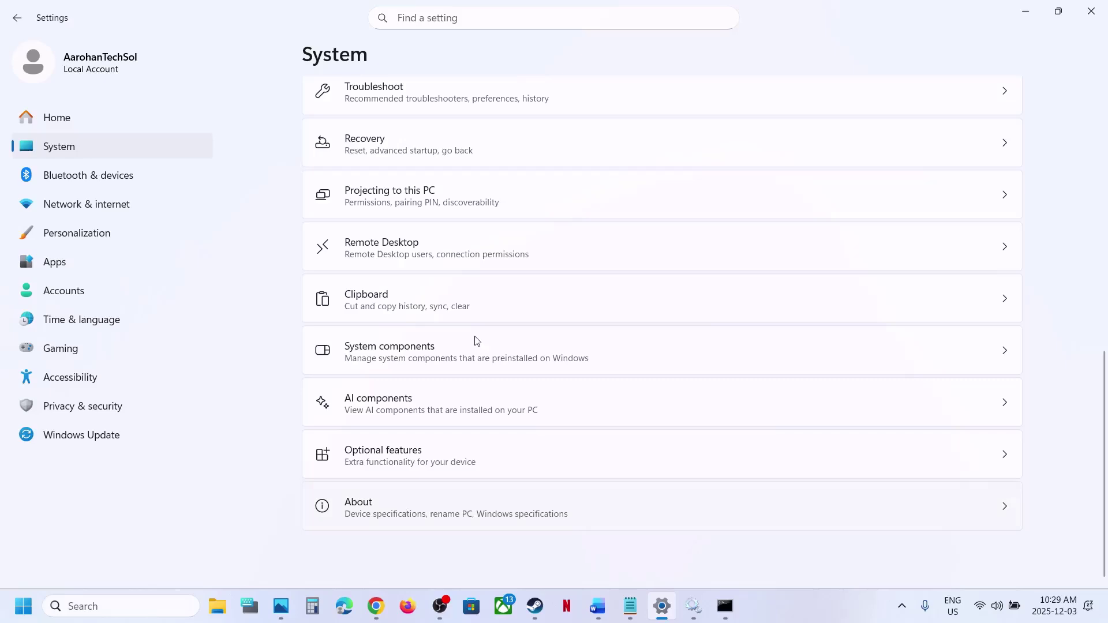
click(433, 490)
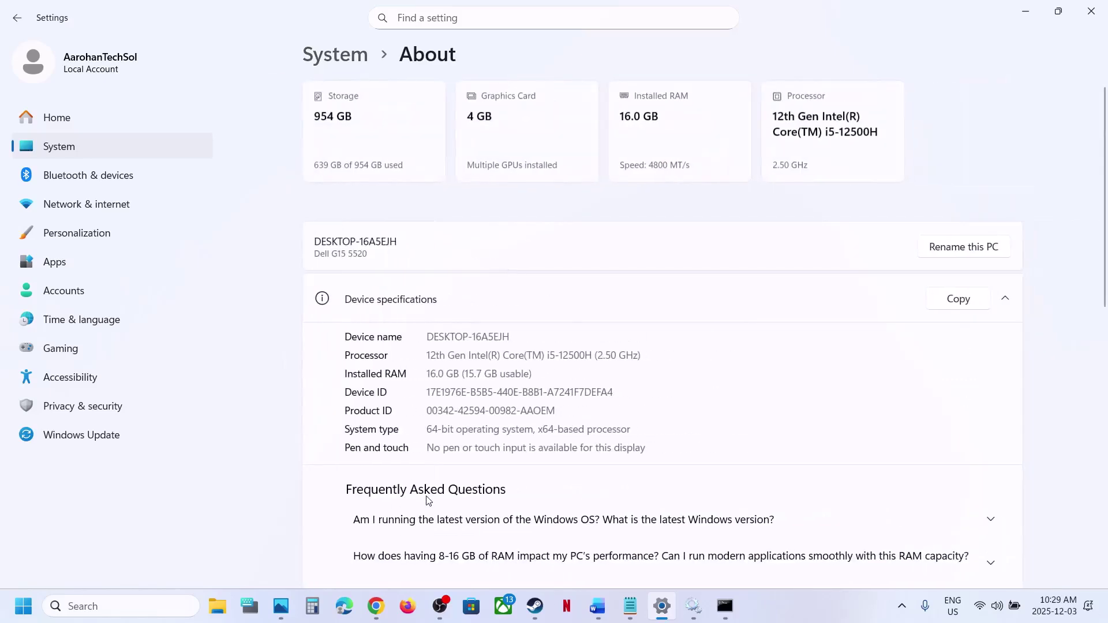
drag(428, 431, 607, 438)
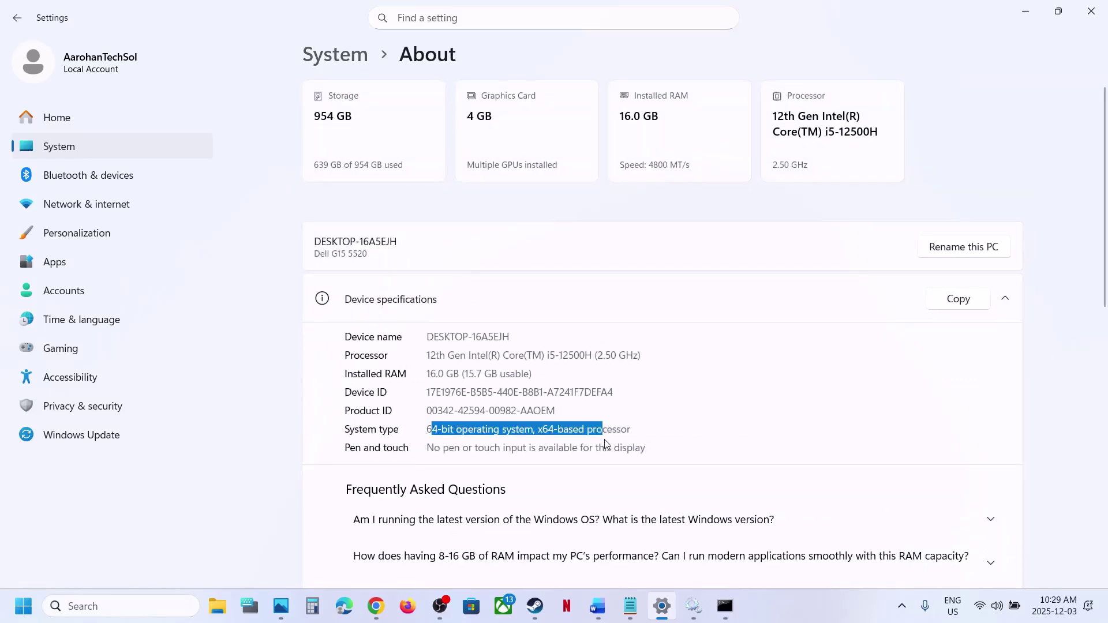
click(1090, 11)
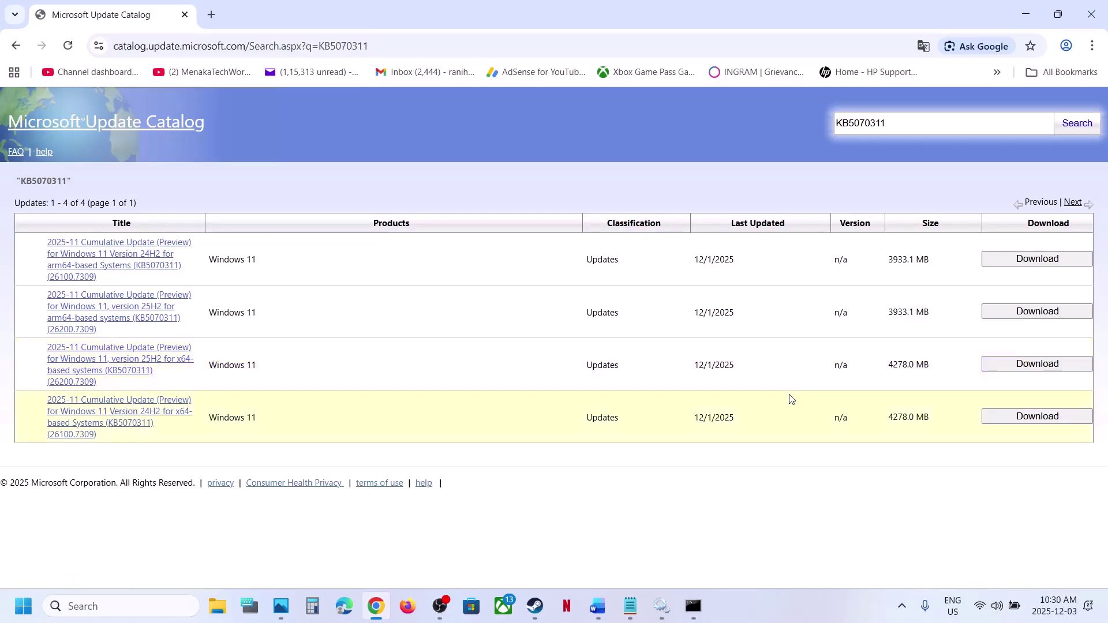
- Download the windows11.0-kb5070311-x64 .msu file of the Windows 11 version 25H2 x64 update and check its download progress
click(1038, 359)
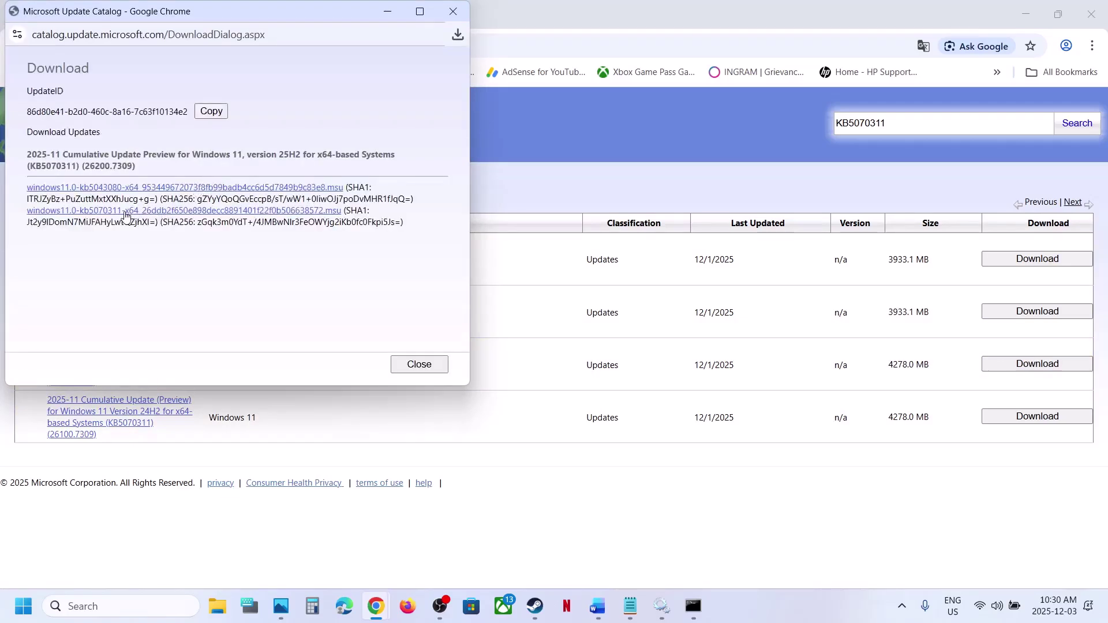
click(126, 212)
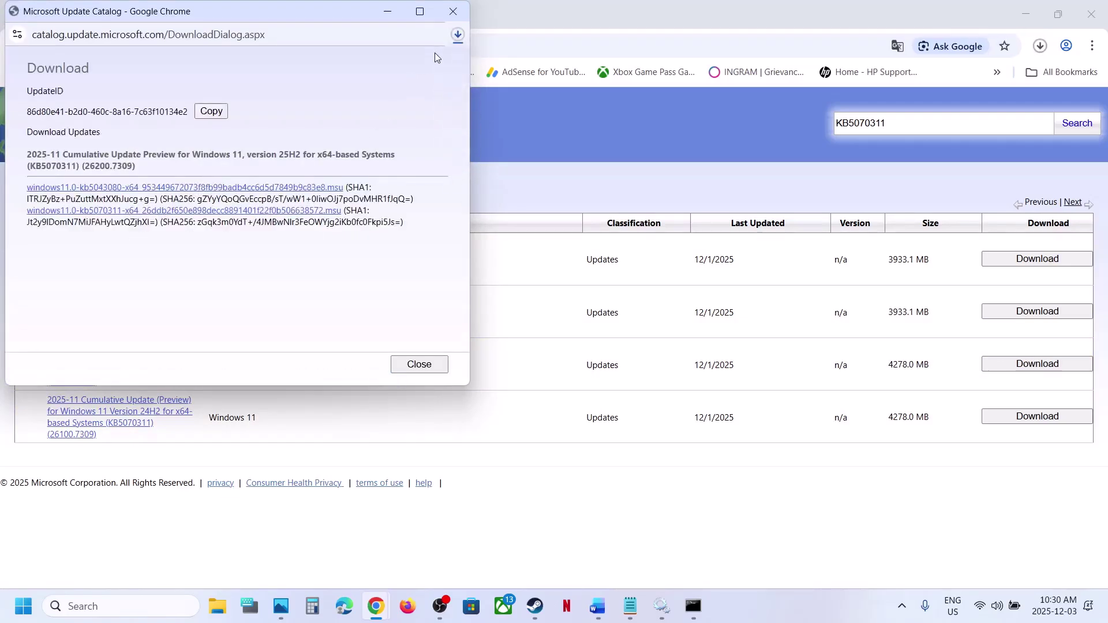
click(457, 36)
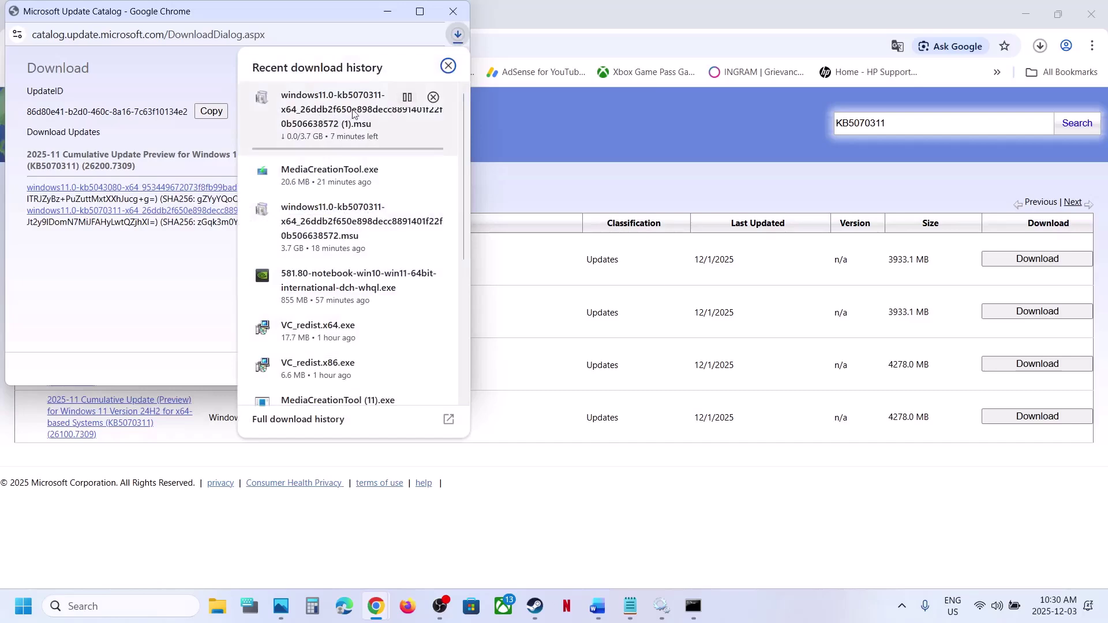
click(575, 155)
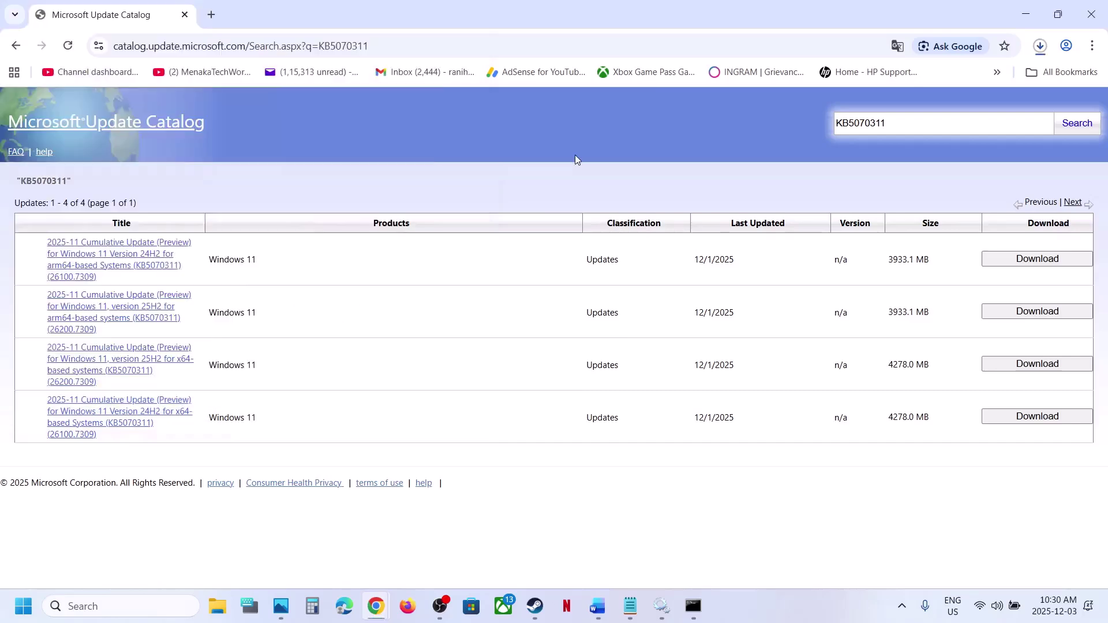
- Show the Restart option in the Start menu without choosing it and bring the Word document to the front
click(18, 605)
click(418, 558)
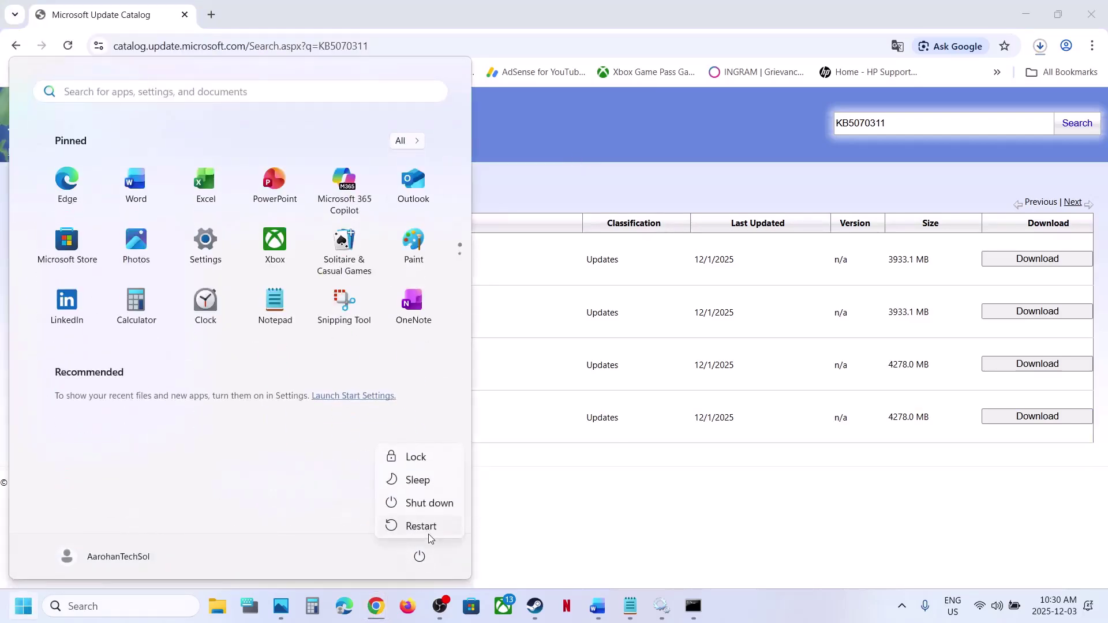
mouse_move(598, 606)
click(527, 535)
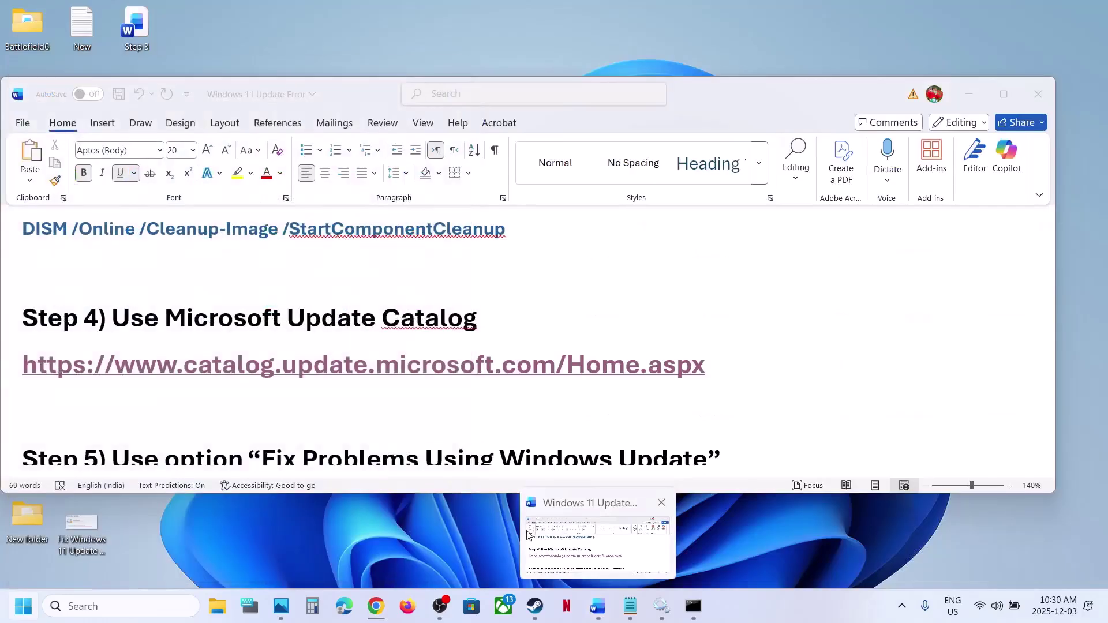
- Open the Recovery page in Settings from the advanced options of Windows Update
key(super+i)
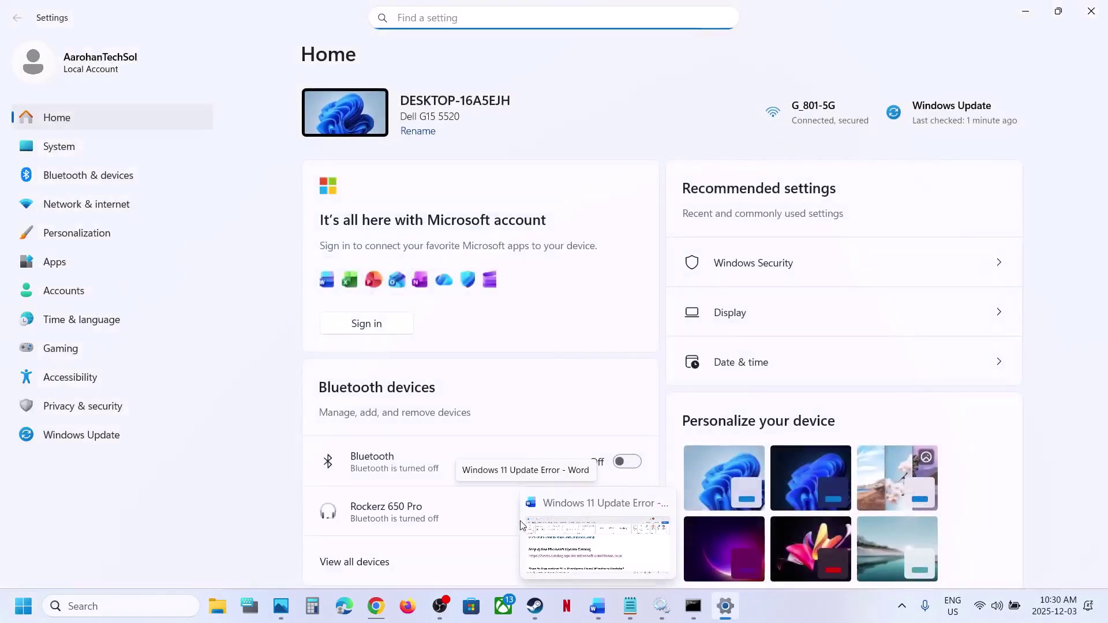
click(132, 434)
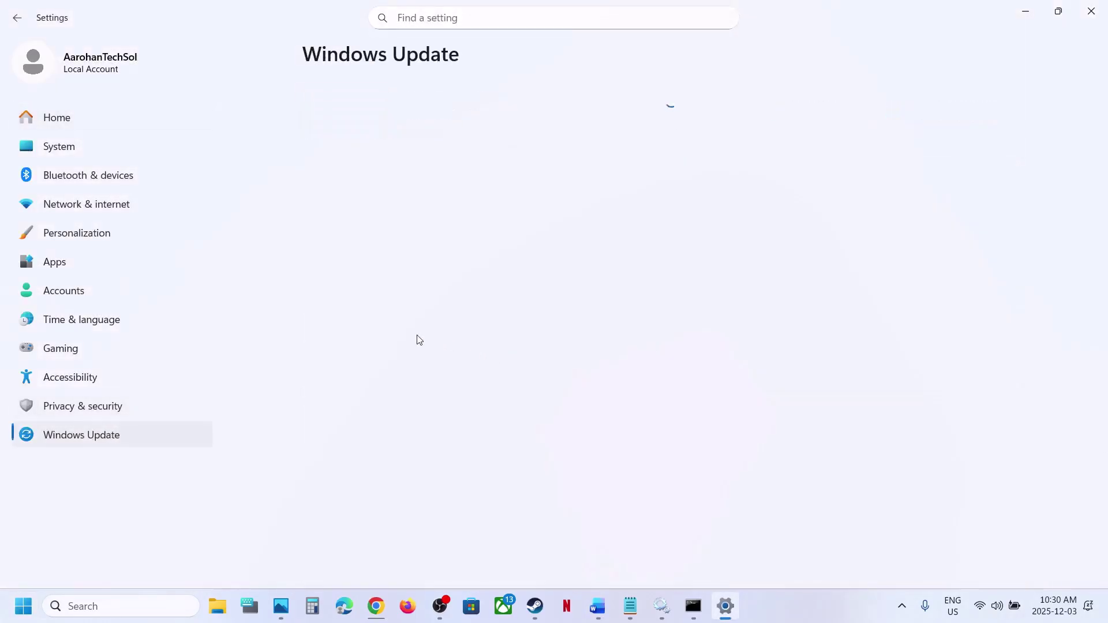
click(398, 357)
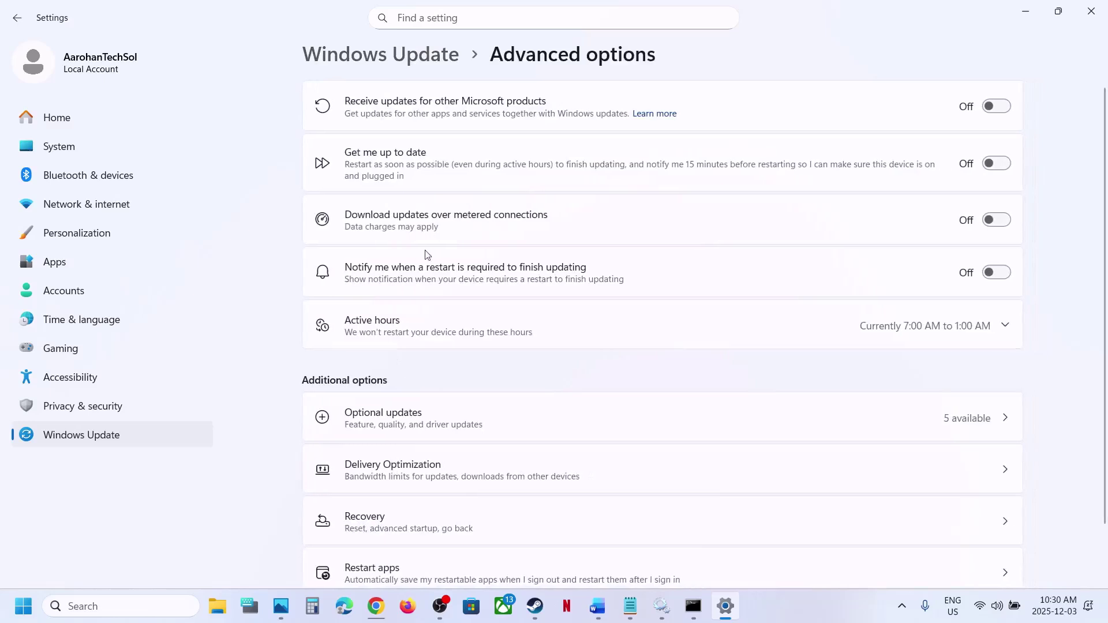
click(374, 523)
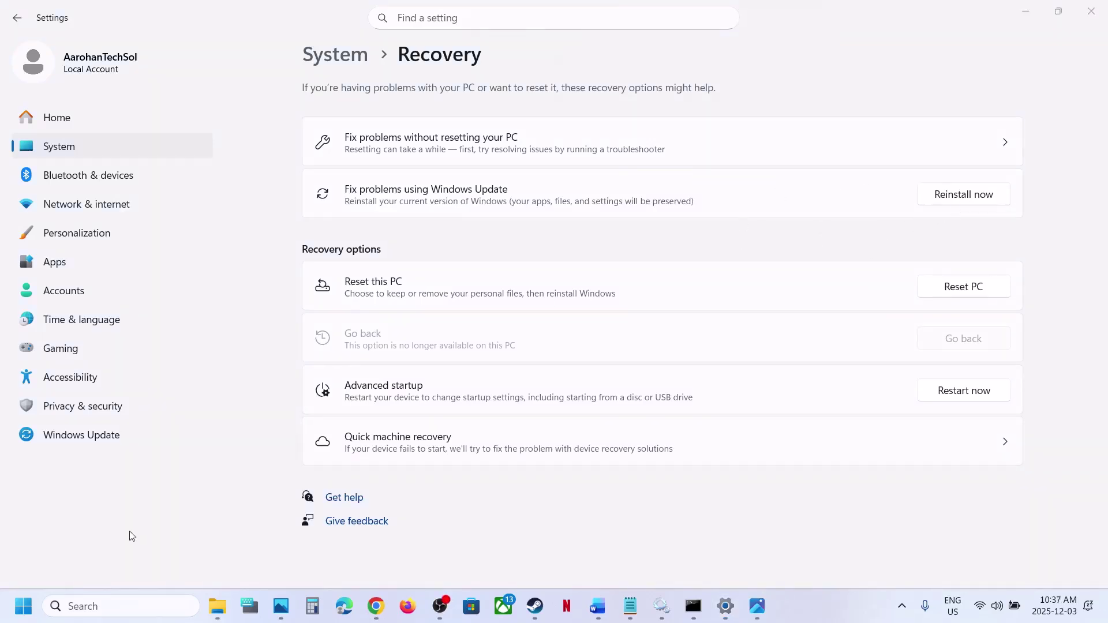
- Show the power options in the Start menu without choosing one and switch to the Word document
click(21, 615)
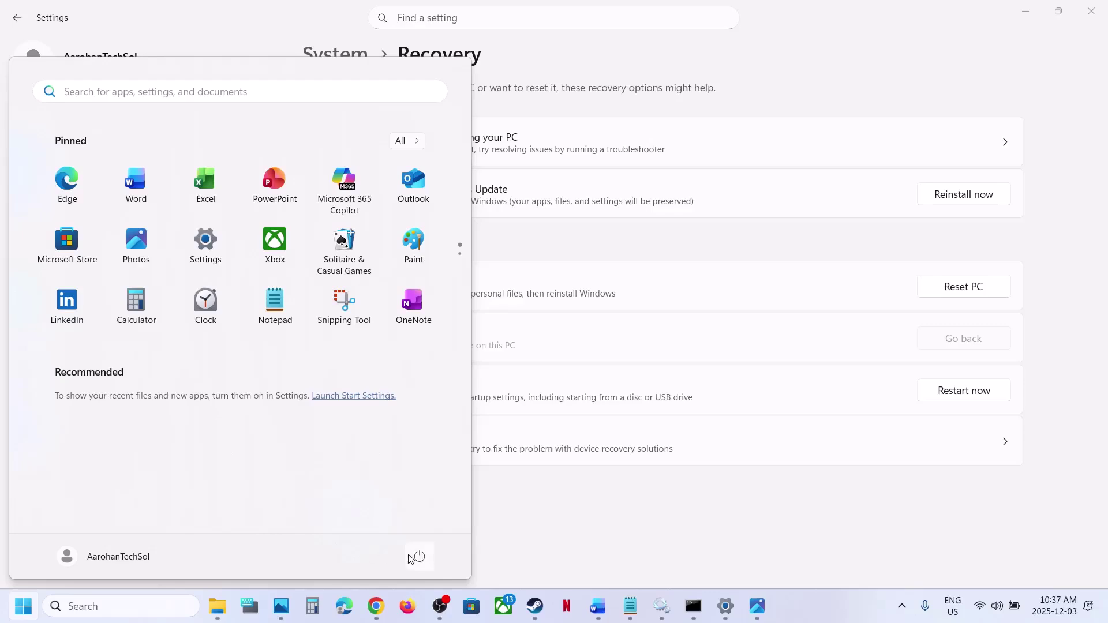
click(411, 557)
click(600, 608)
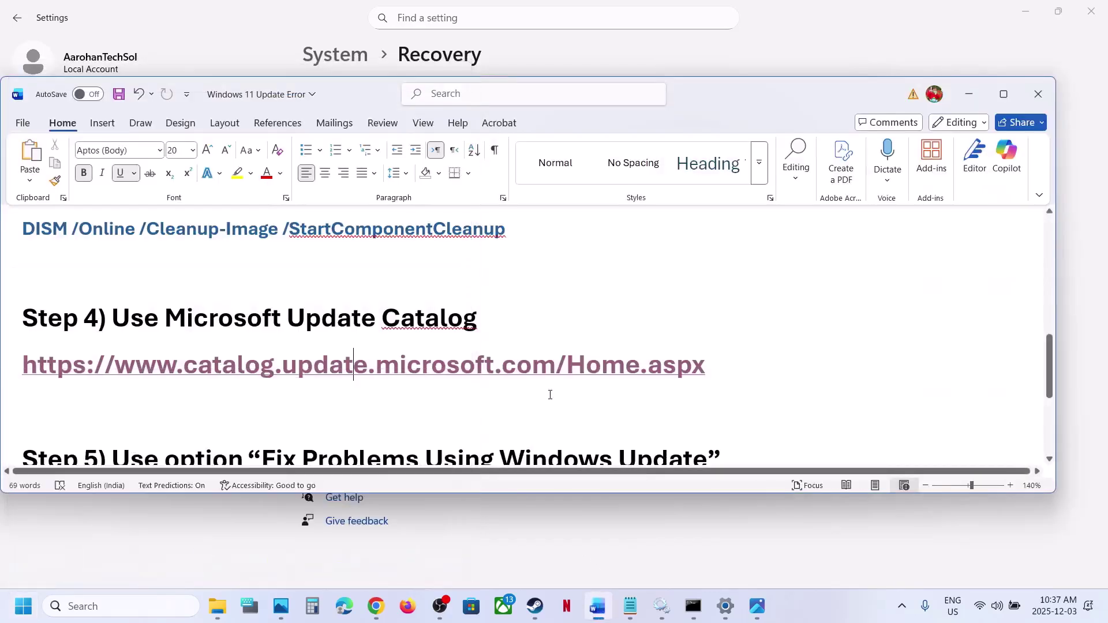
- Open the Windows 11 software download page from the document's Step 6 link and download the Media Creation Tool
scroll(548, 390, down, 2)
scroll(446, 385, down, 1)
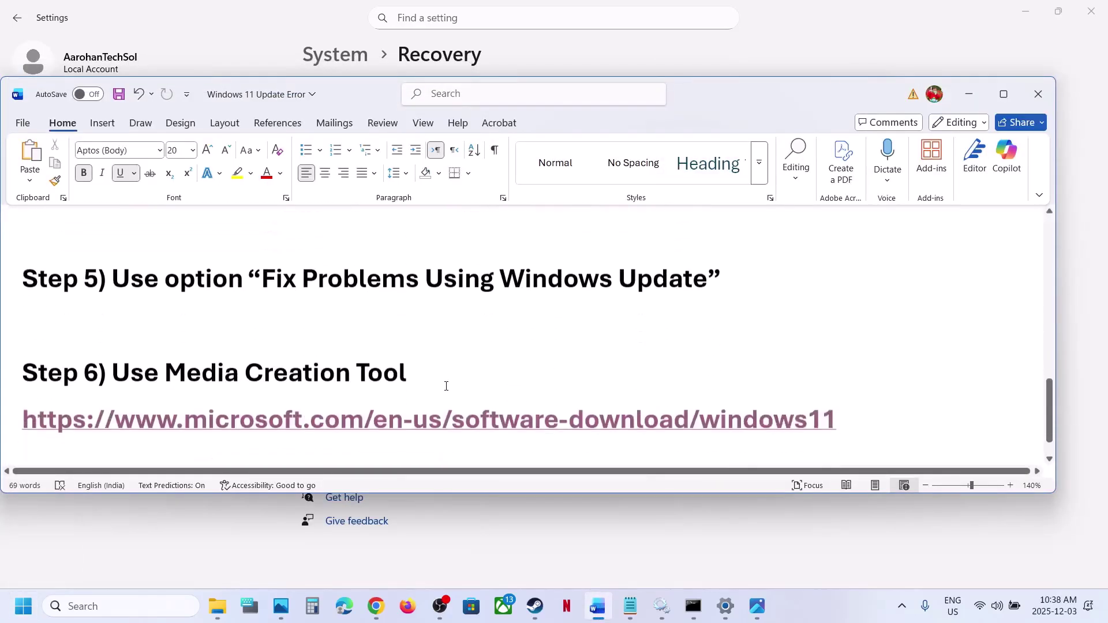
ctrl+click(377, 425)
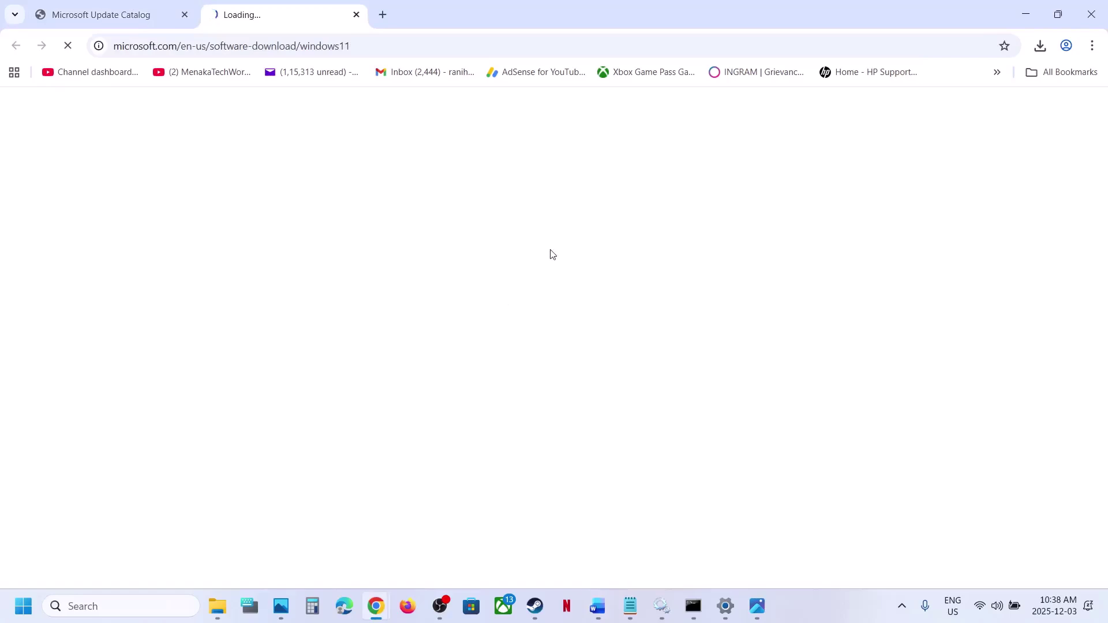
scroll(310, 398, down, 6)
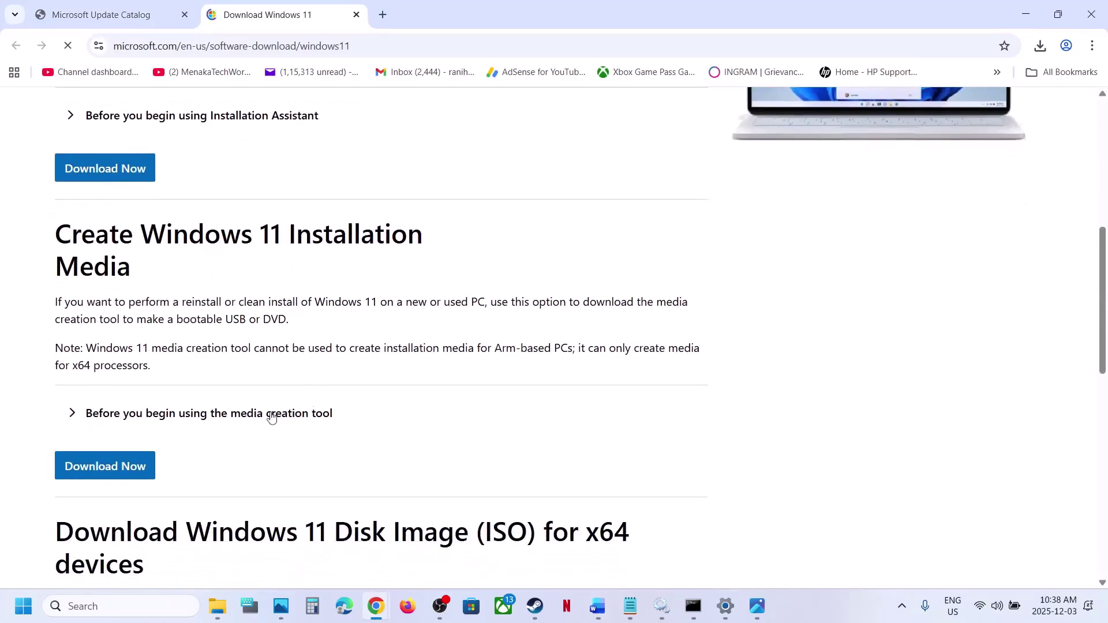
click(123, 454)
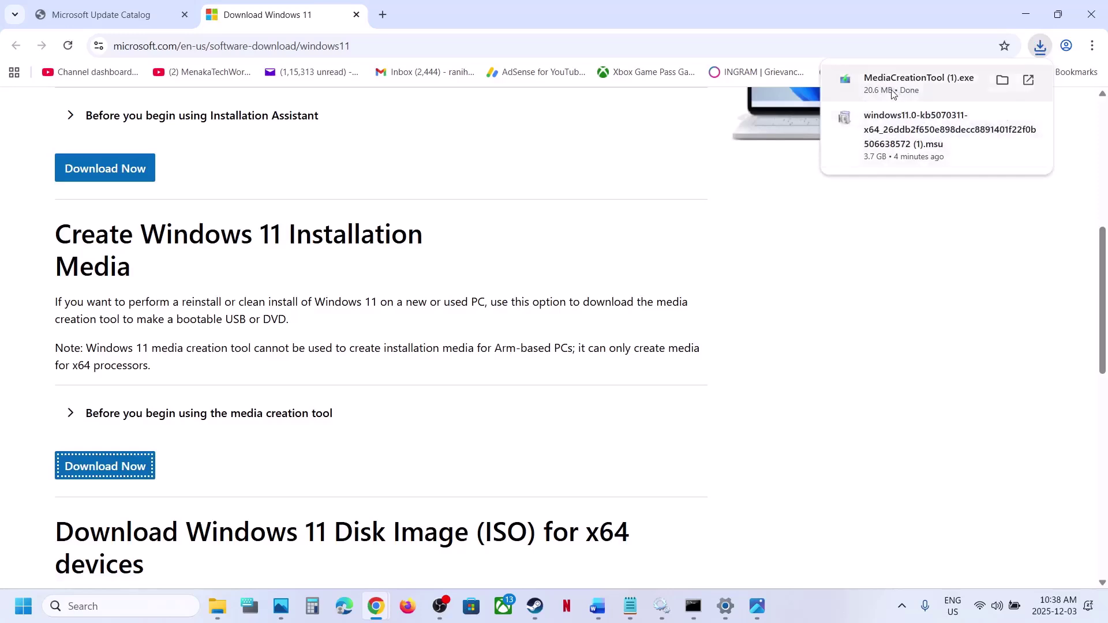
- Switch to Photos and review screenshots 1.png to 7.png on creating a Windows 11 ISO file with the Media Creation Tool
click(757, 605)
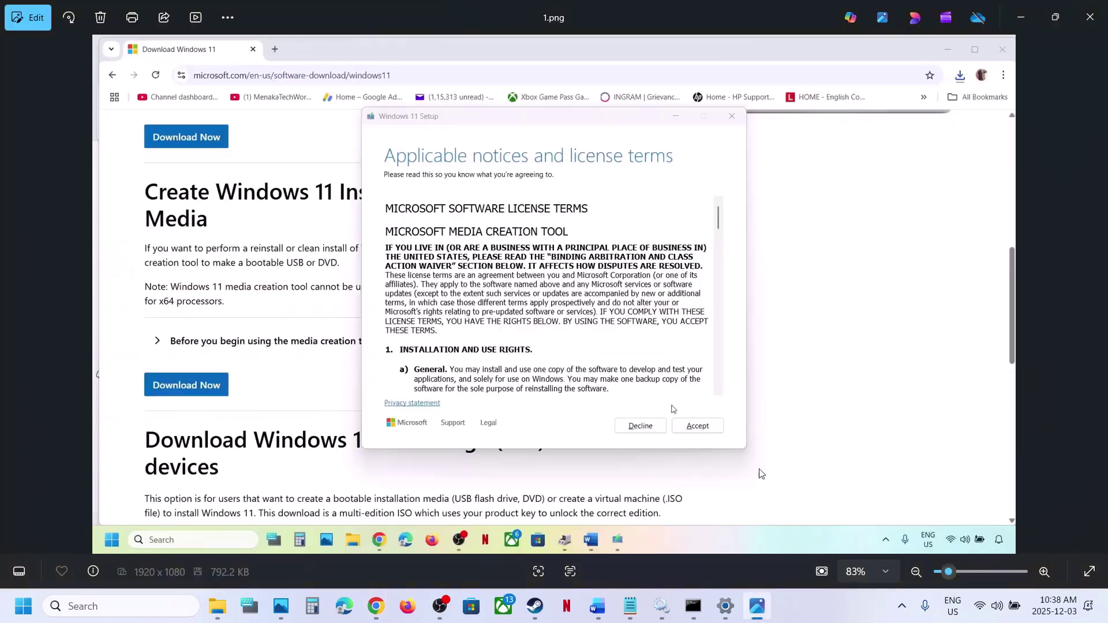
key(Right)
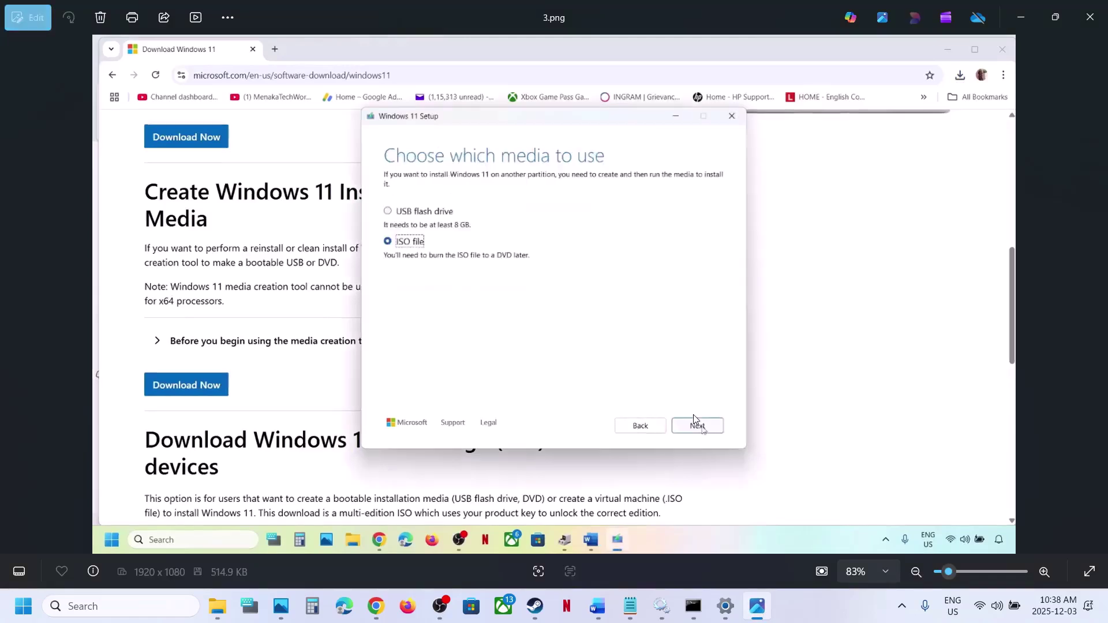
key(Right)
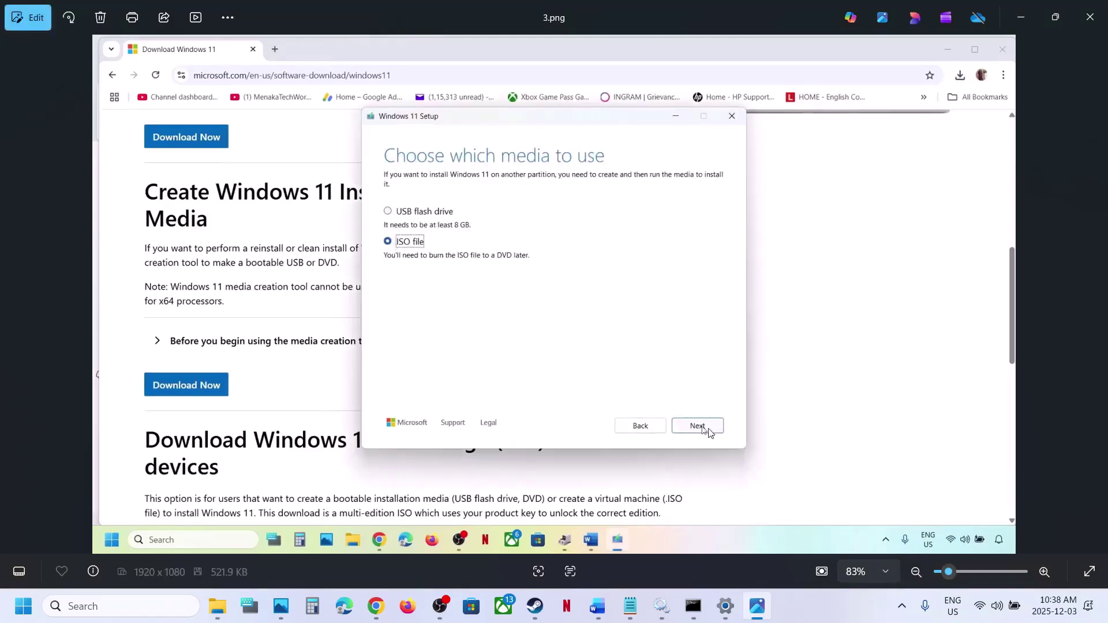
key(Right)
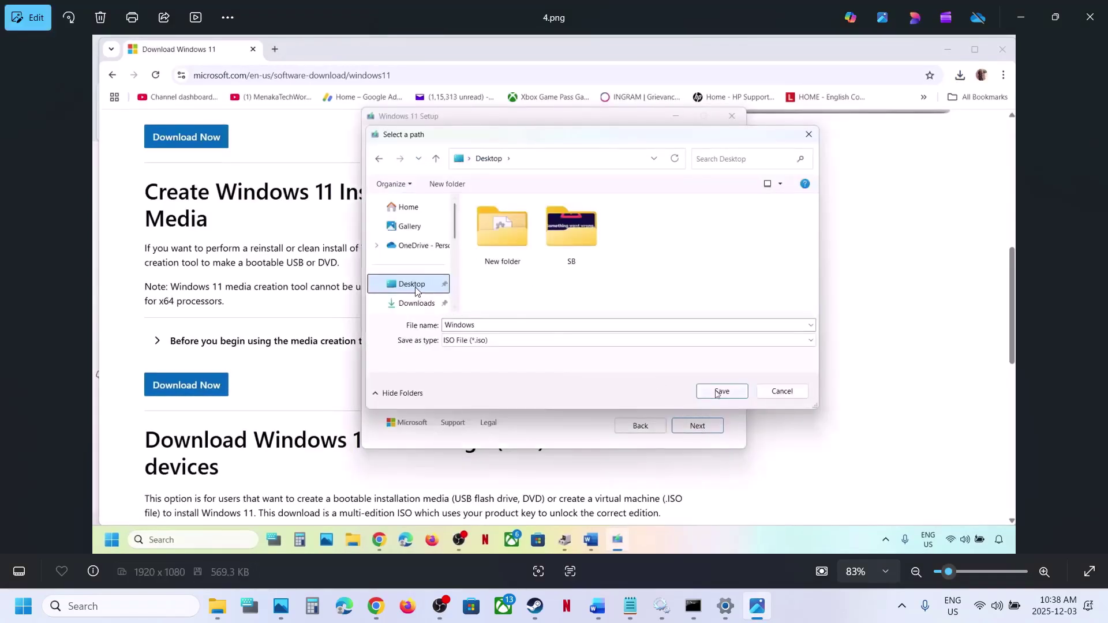
key(Right)
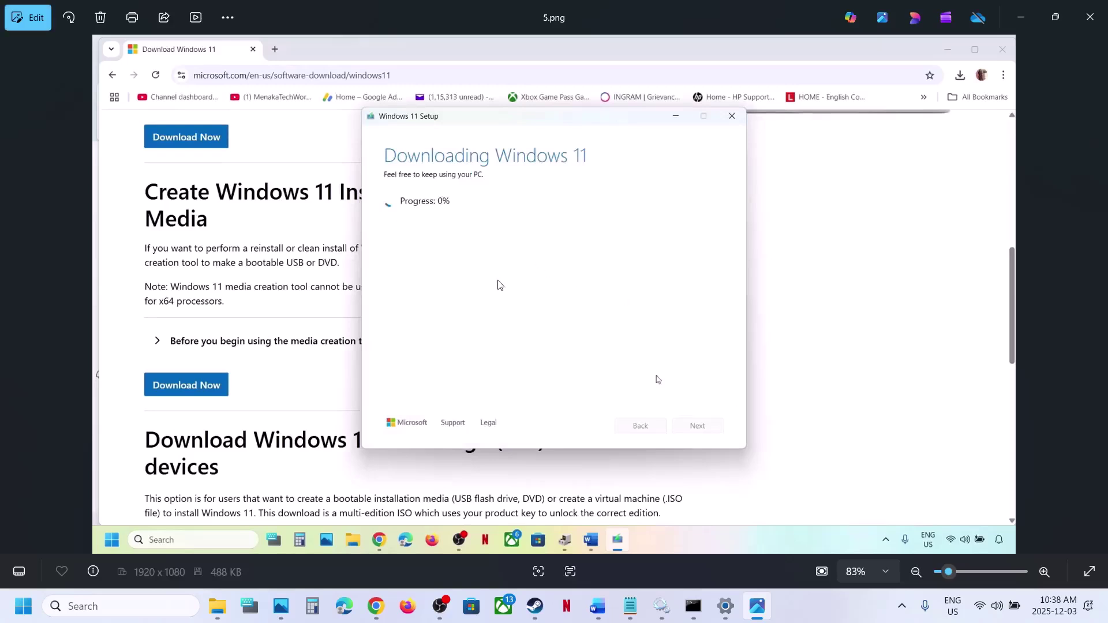
key(Right)
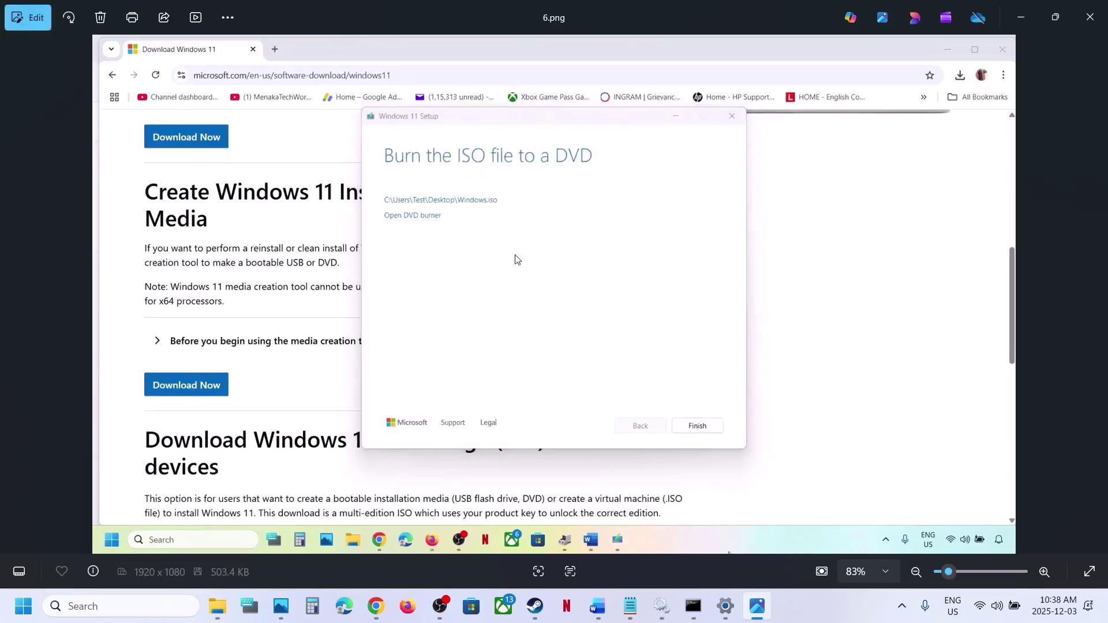
key(Right)
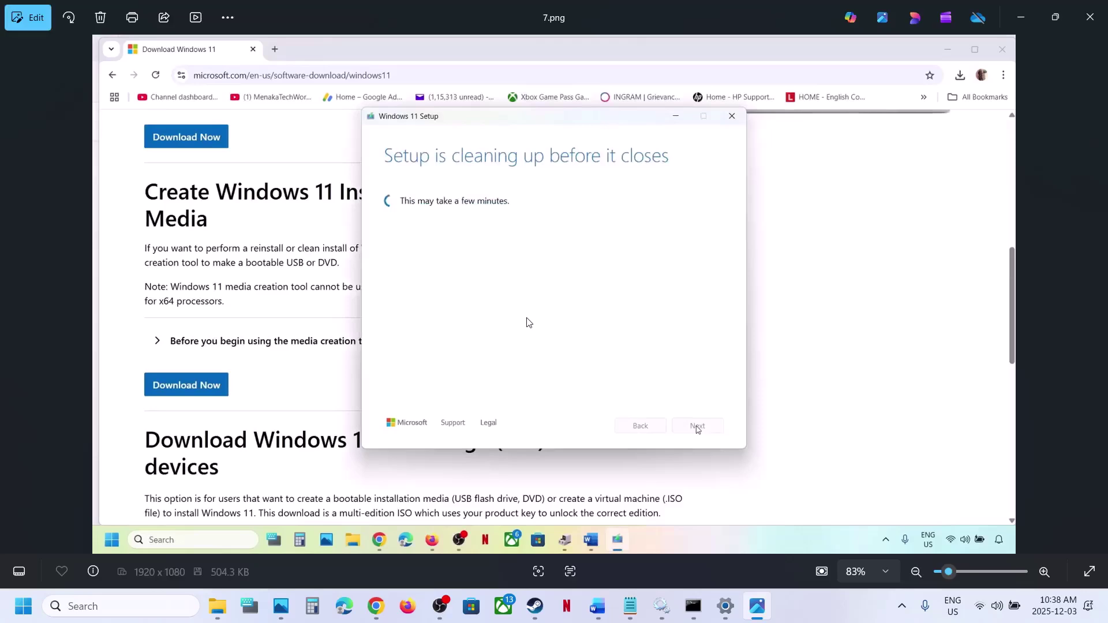
- Review screenshots 8.png to 13.png on opening the Windows ISO, running setup and reaching the Ready to install page
key(Right)
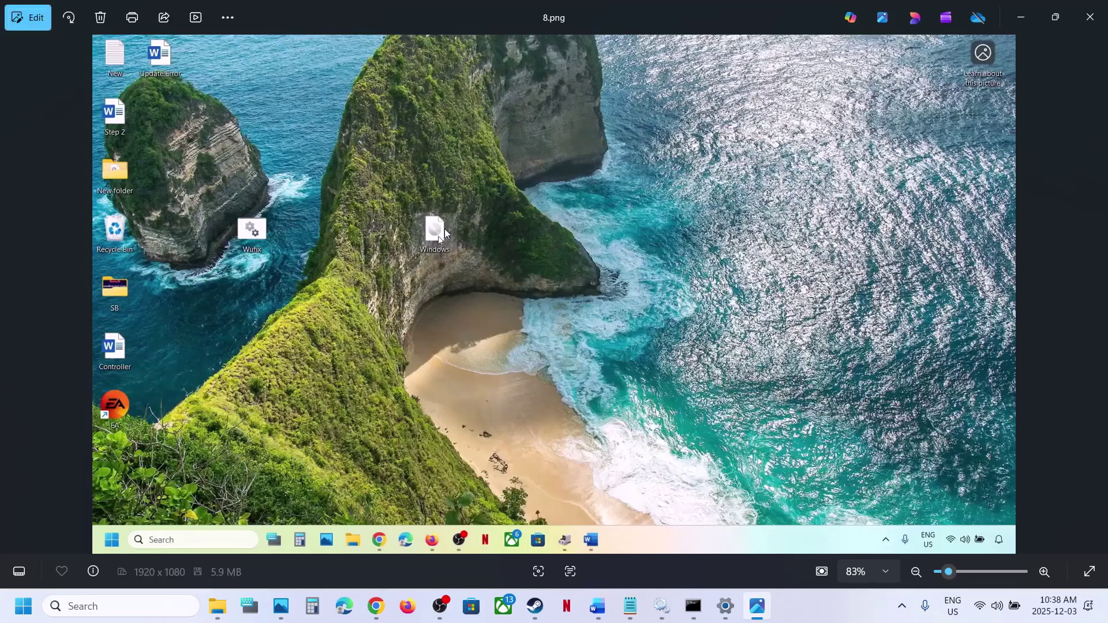
key(Right)
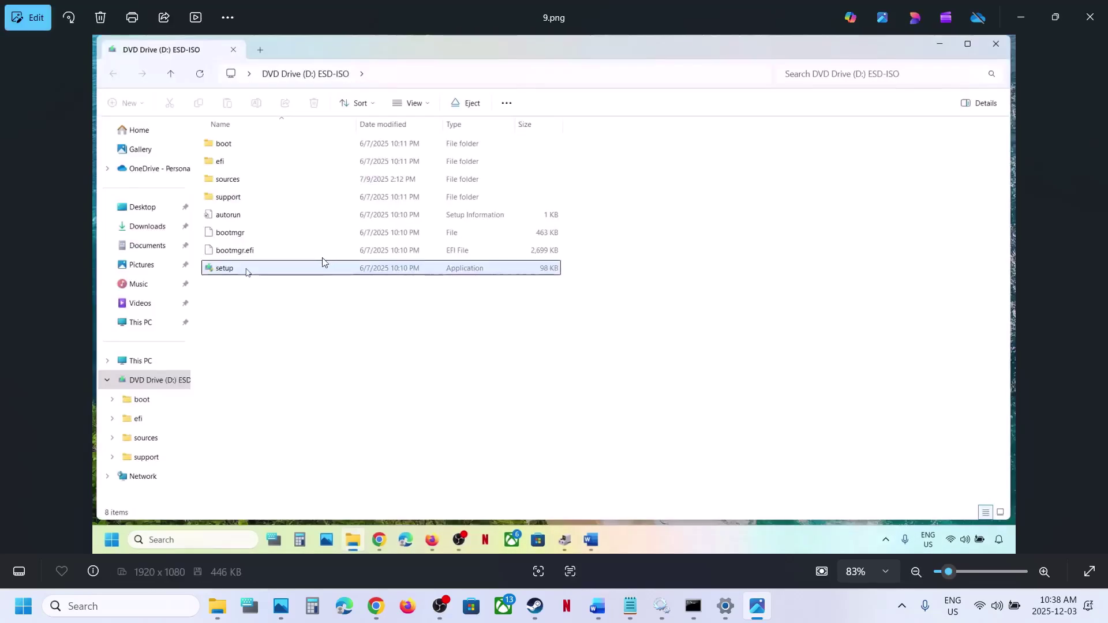
key(Right)
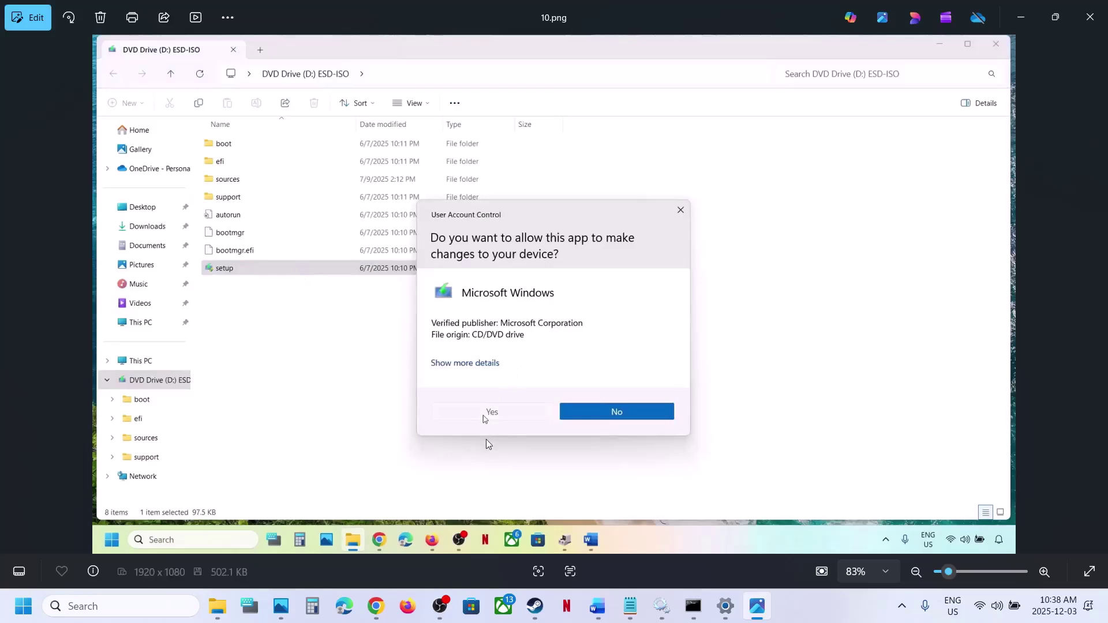
key(Right)
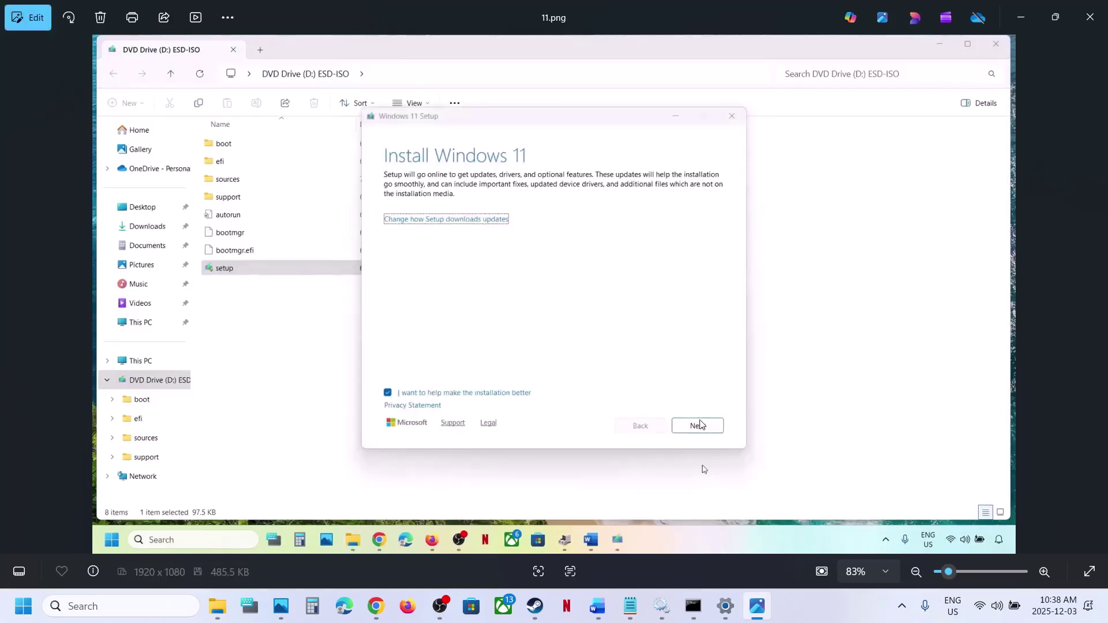
key(Right)
key(Right)
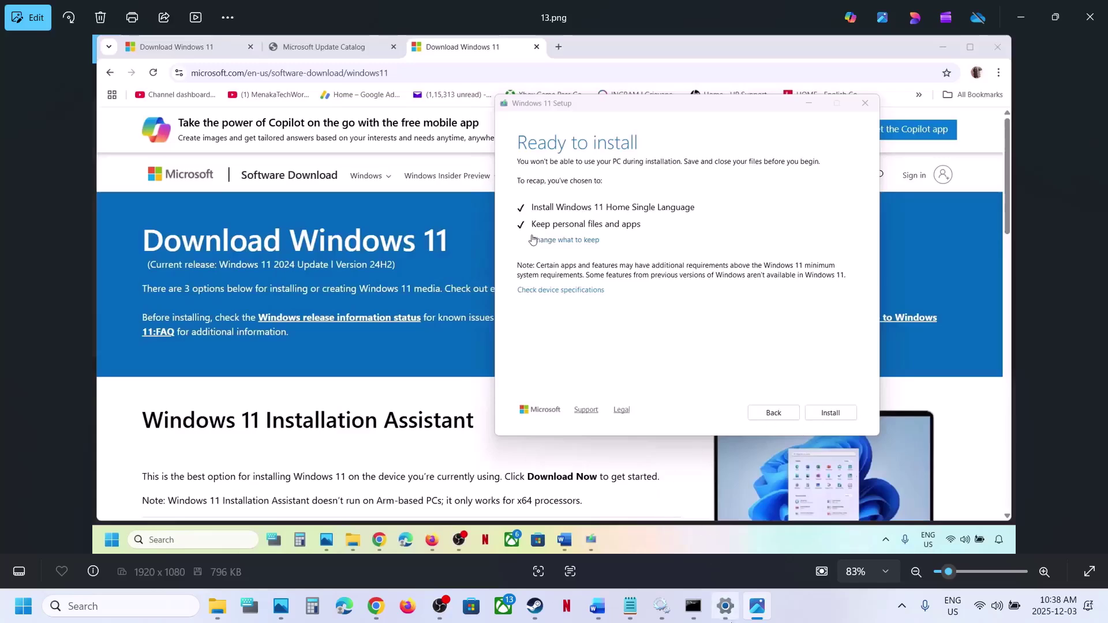
- Open the Windows Update history in Settings and highlight the number KB5070311 of the 2025-11 Preview Update
click(725, 606)
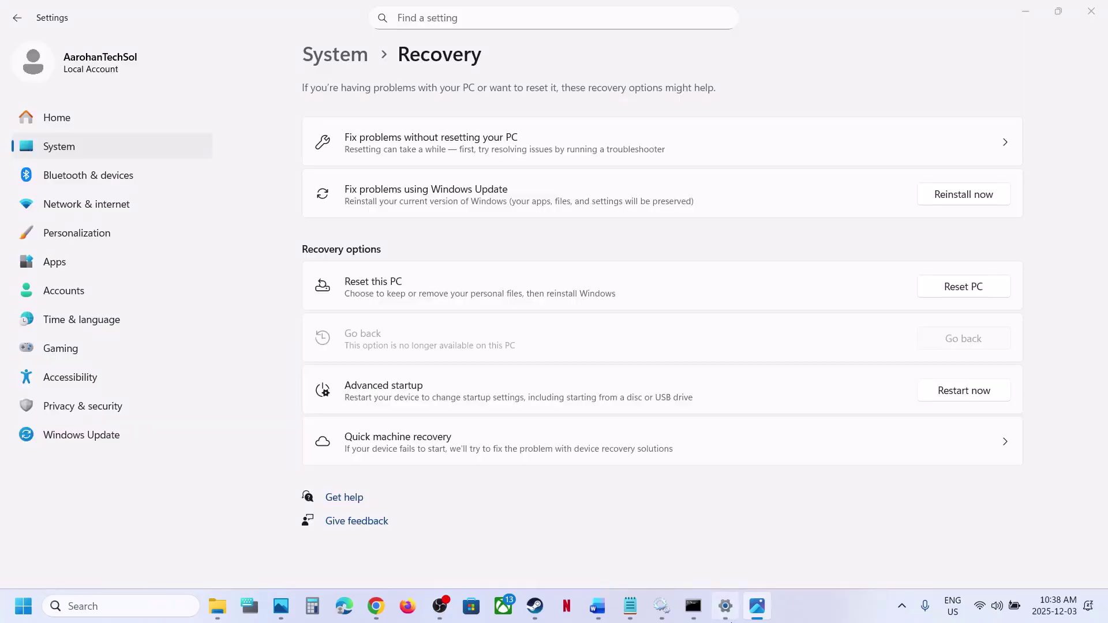
click(93, 439)
click(381, 308)
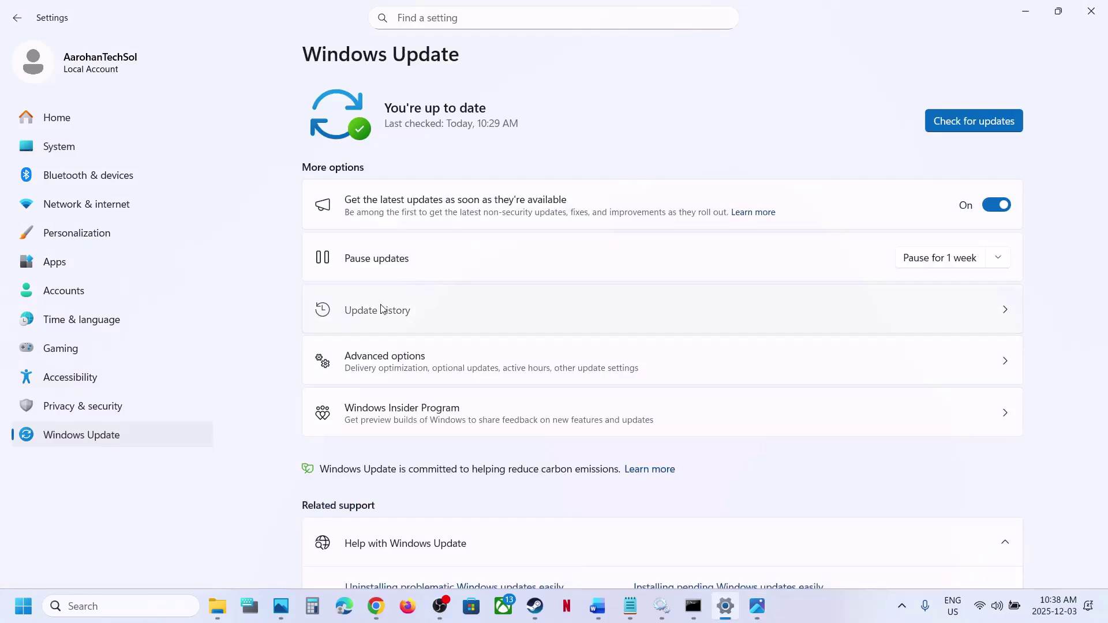
double_click(453, 275)
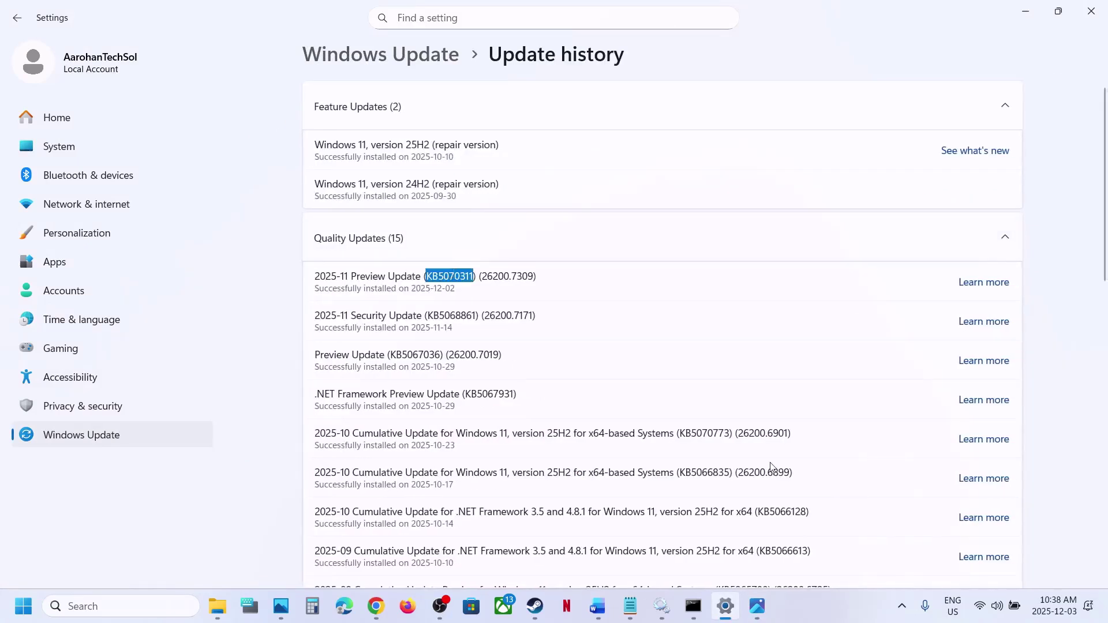
click(805, 621)
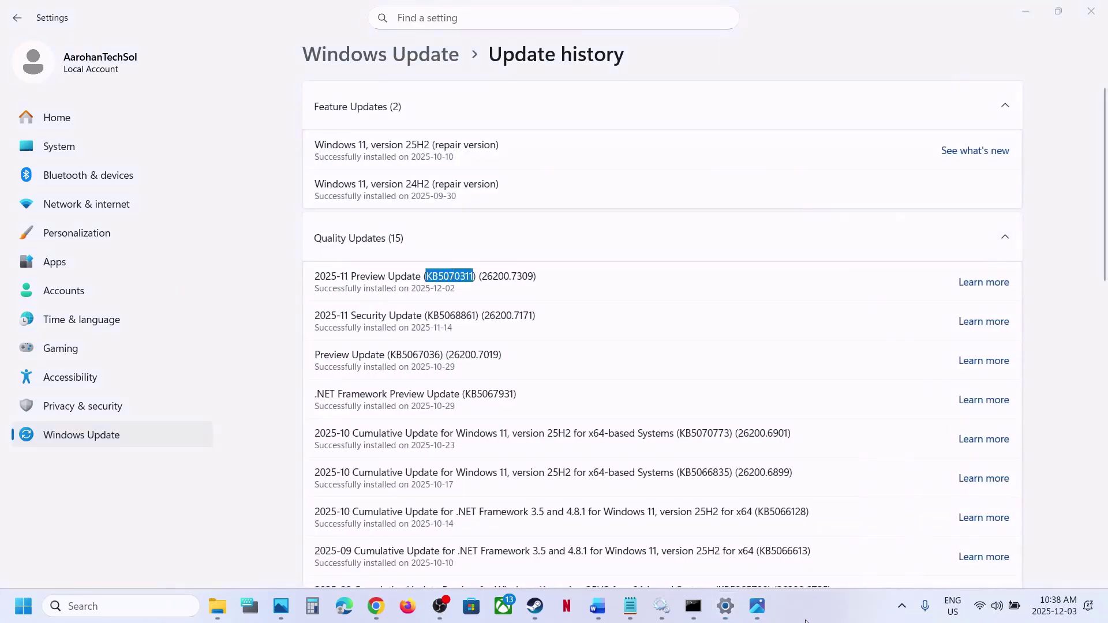